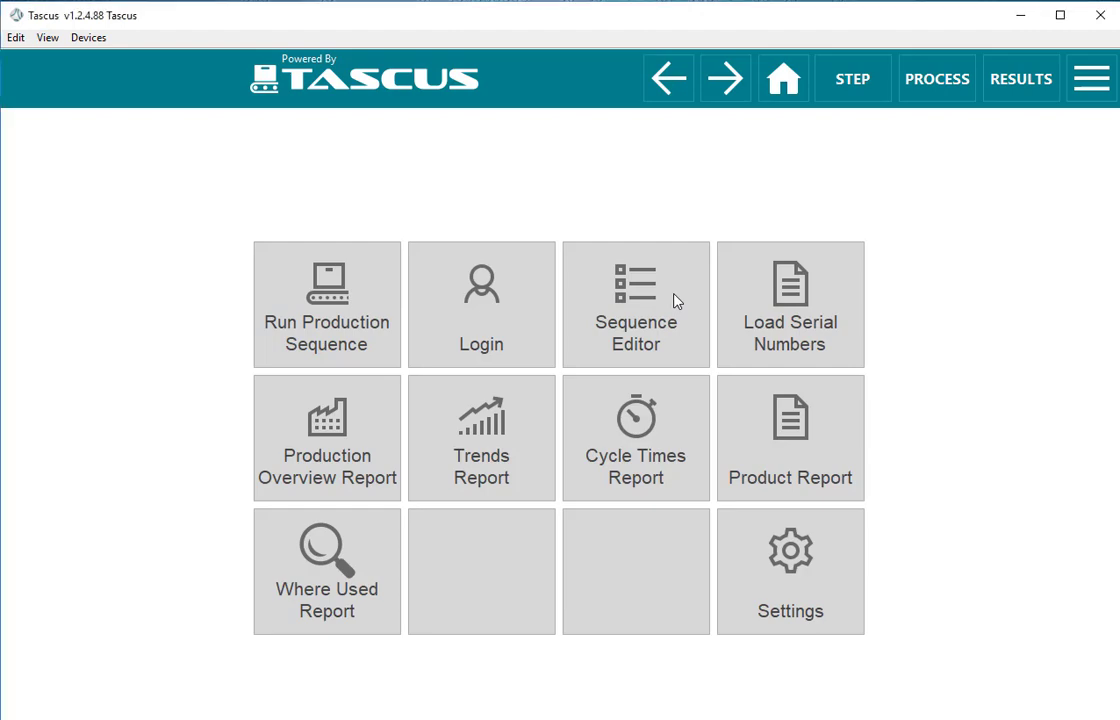
# - Open the Sequence Editor and load the draft sequence Test Import (0.0)
pyautogui.click(676, 300)
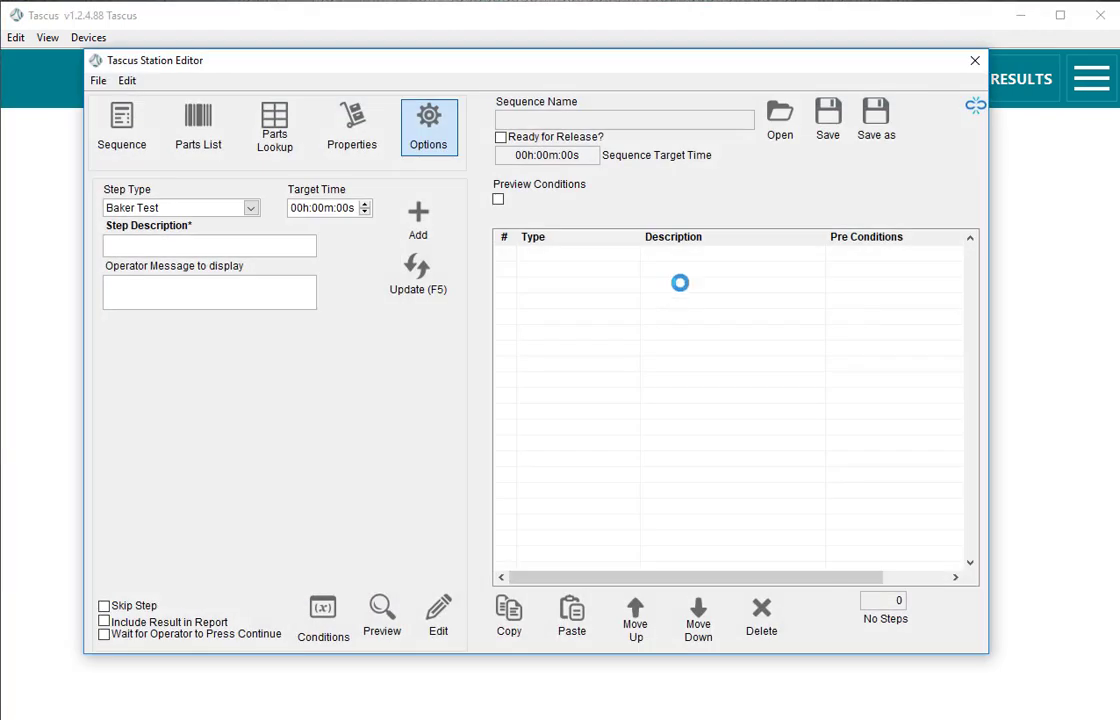
pyautogui.click(788, 127)
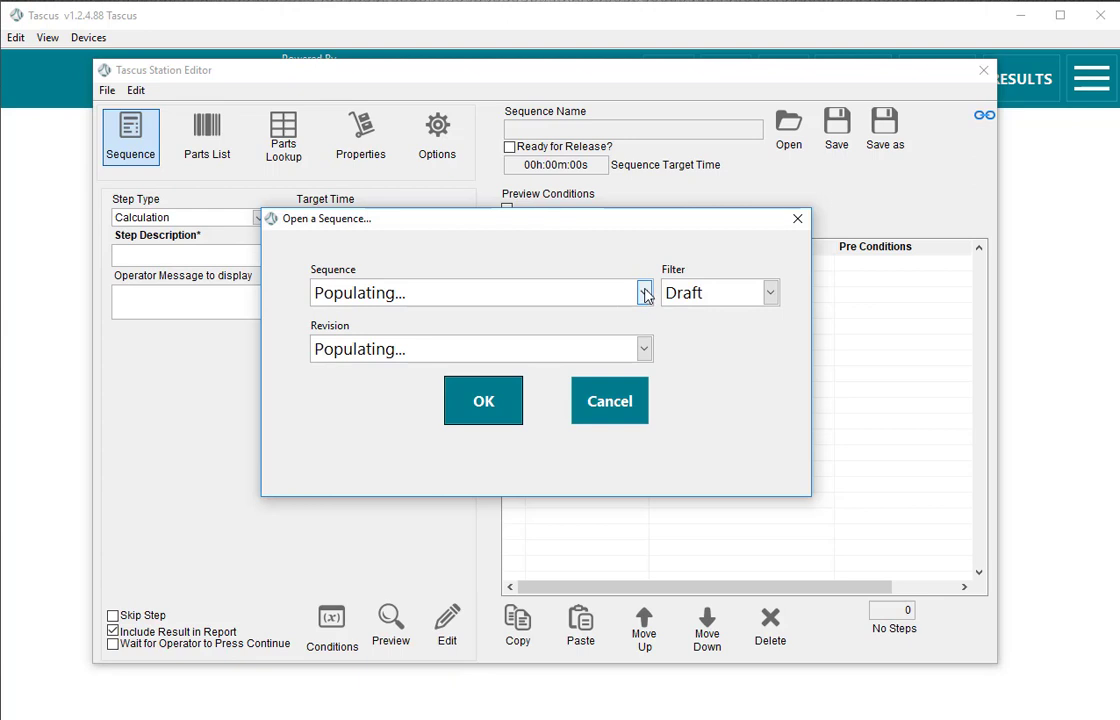
pyautogui.click(505, 400)
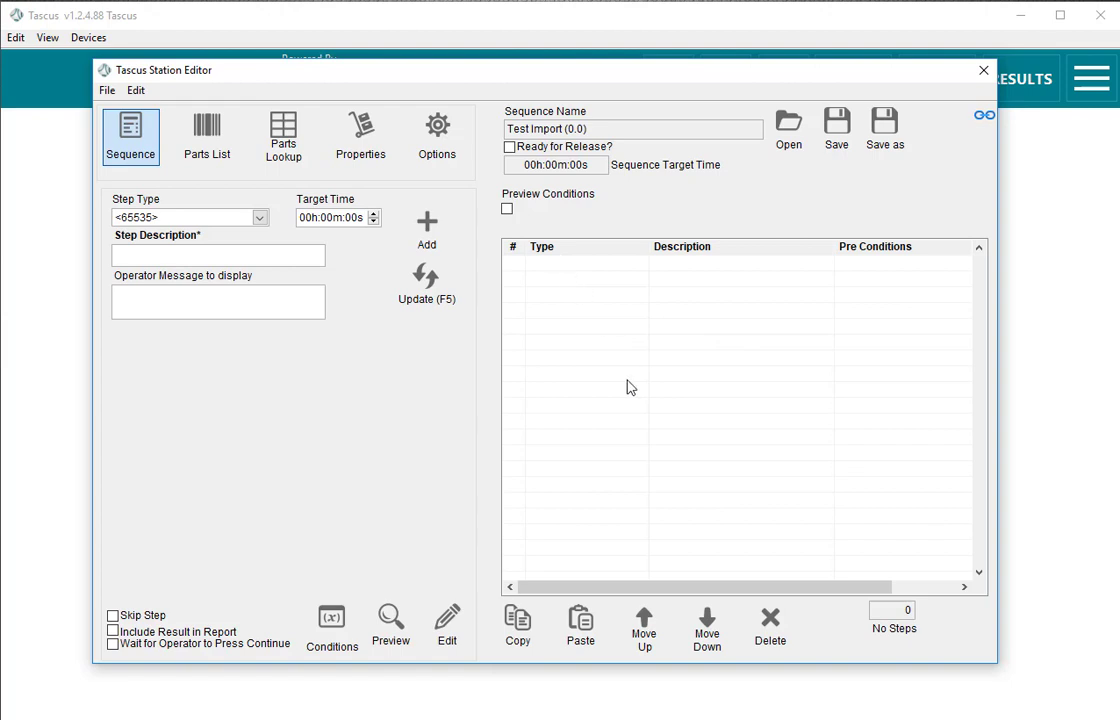
# - Set up a Display Work Instruction step with the description "Step 1"
pyautogui.click(259, 217)
pyautogui.click(230, 329)
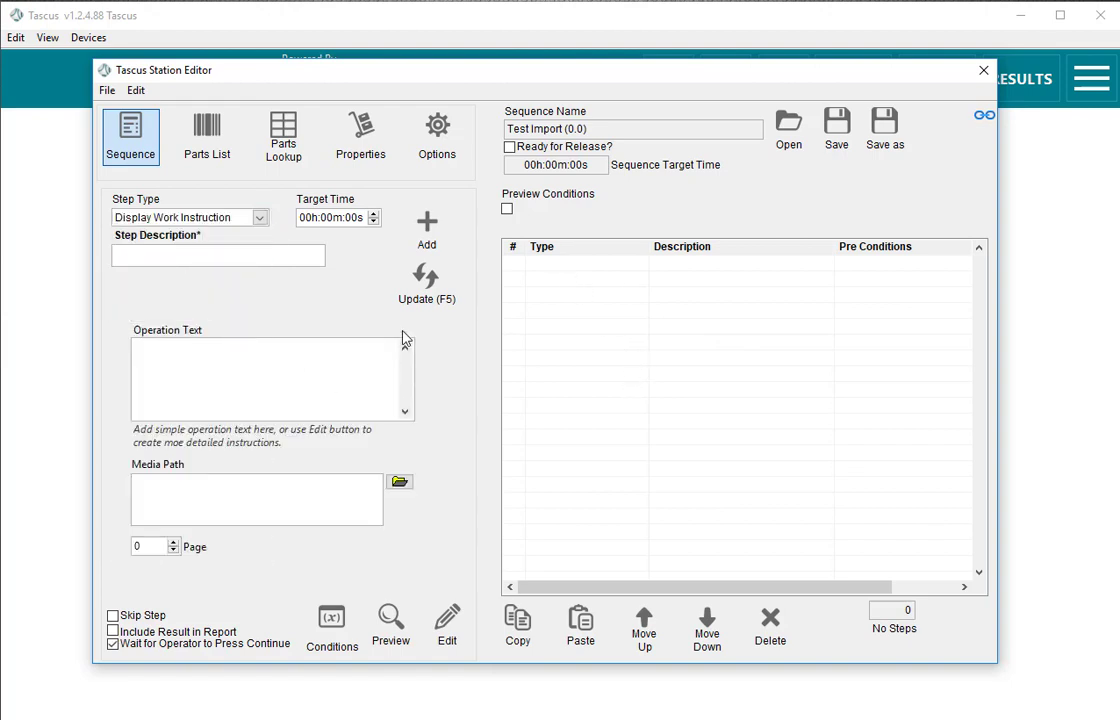
pyautogui.click(157, 255)
pyautogui.write('Step 1')
pyautogui.click(170, 355)
# - Start importing steps and choose "Amazon Dot Work Instructions.pptx" from Pictures\Amazon Dot as the PowerPoint file
pyautogui.click(107, 90)
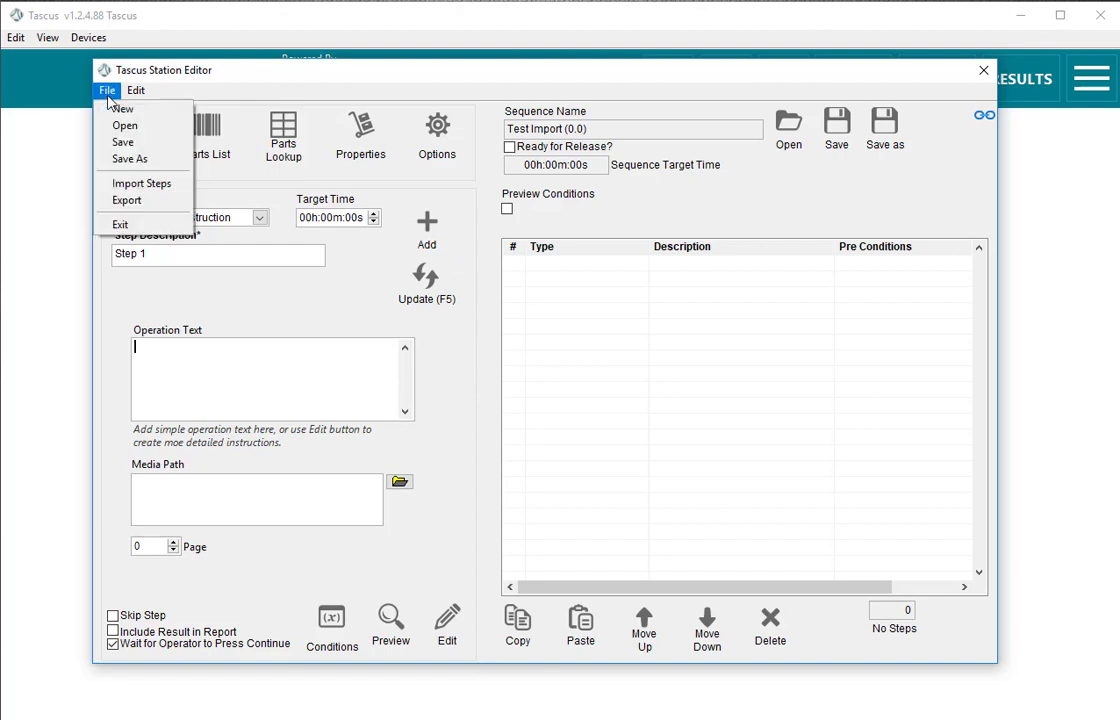
pyautogui.click(163, 188)
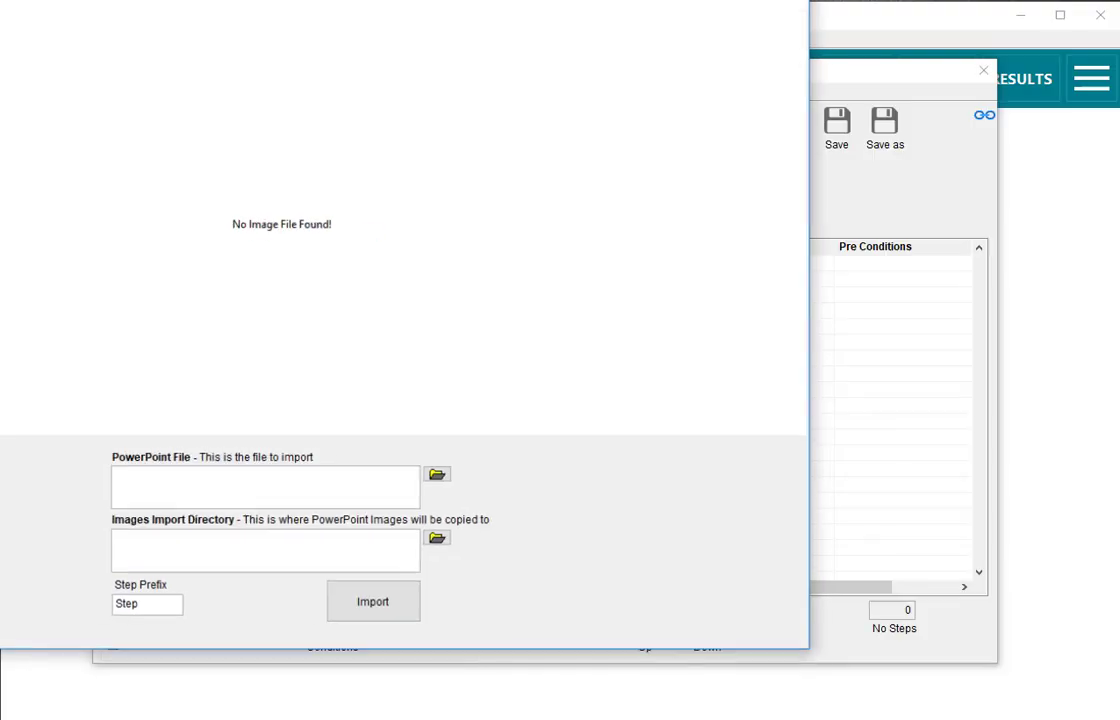
pyautogui.moveTo(347, 2); pyautogui.dragTo(670, 46)
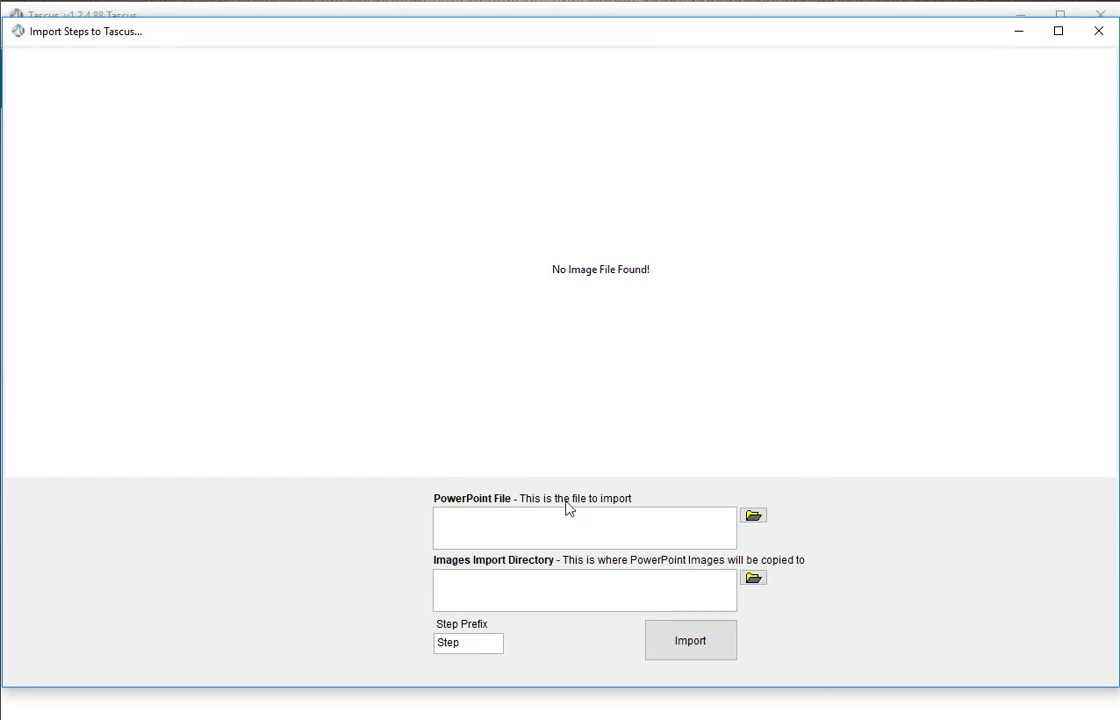
pyautogui.click(754, 517)
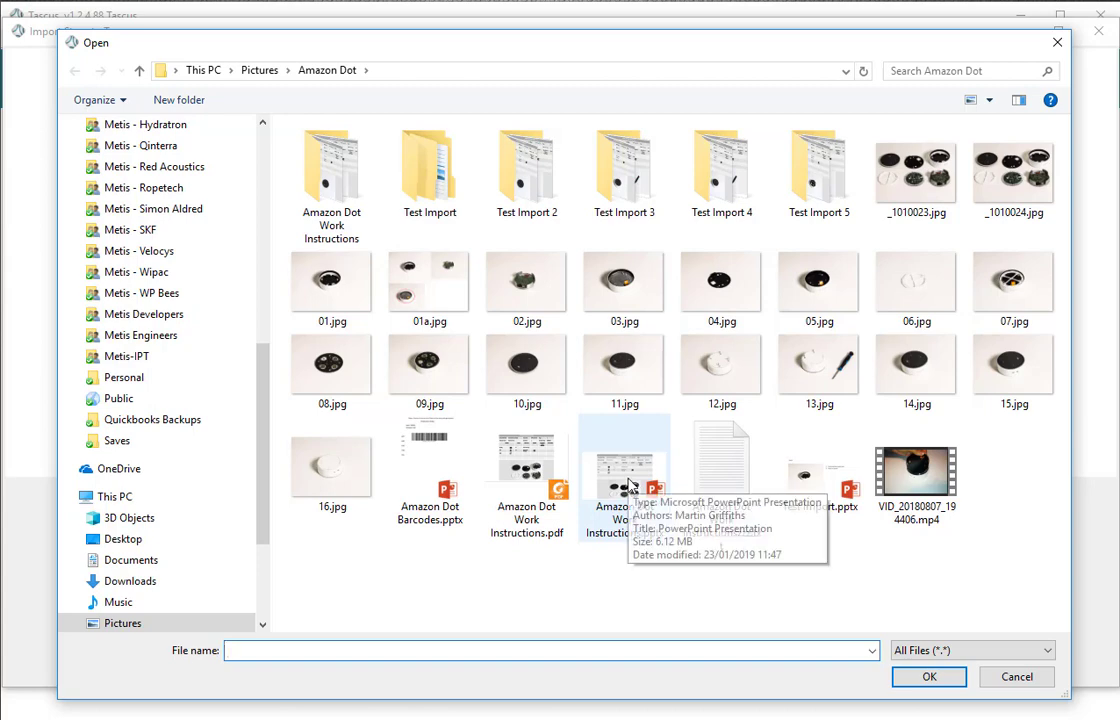
pyautogui.doubleClick(630, 484)
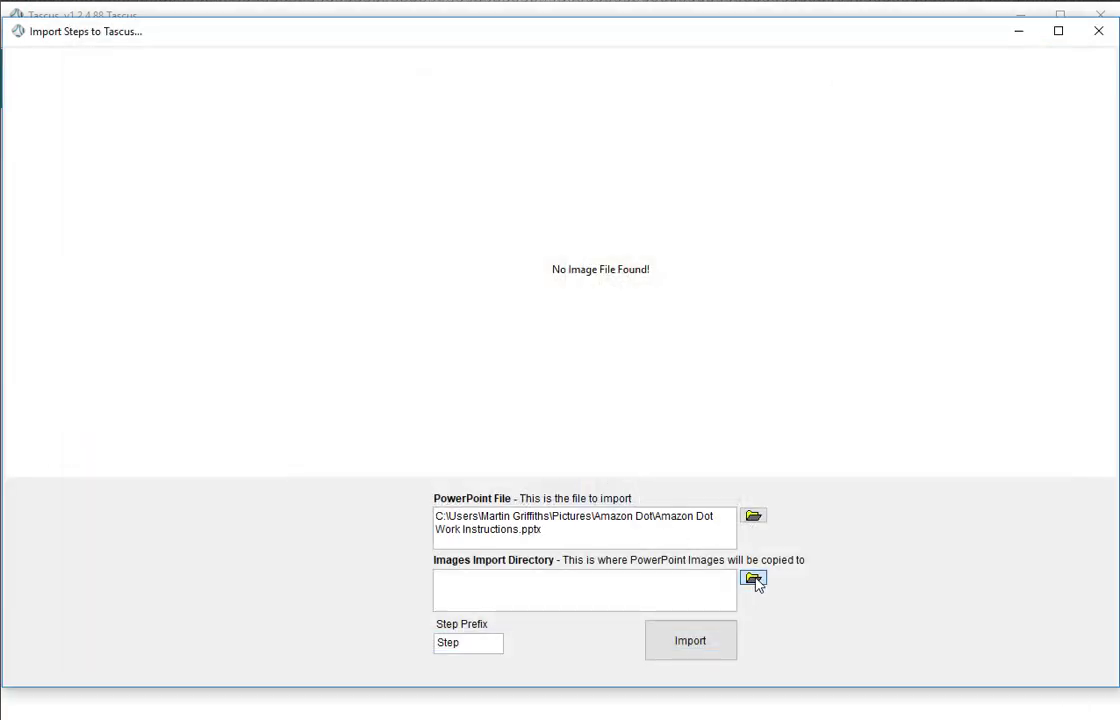
# - Create a folder named "Test Import 6" in Pictures\Amazon Dot and use it as the images import directory
pyautogui.click(753, 578)
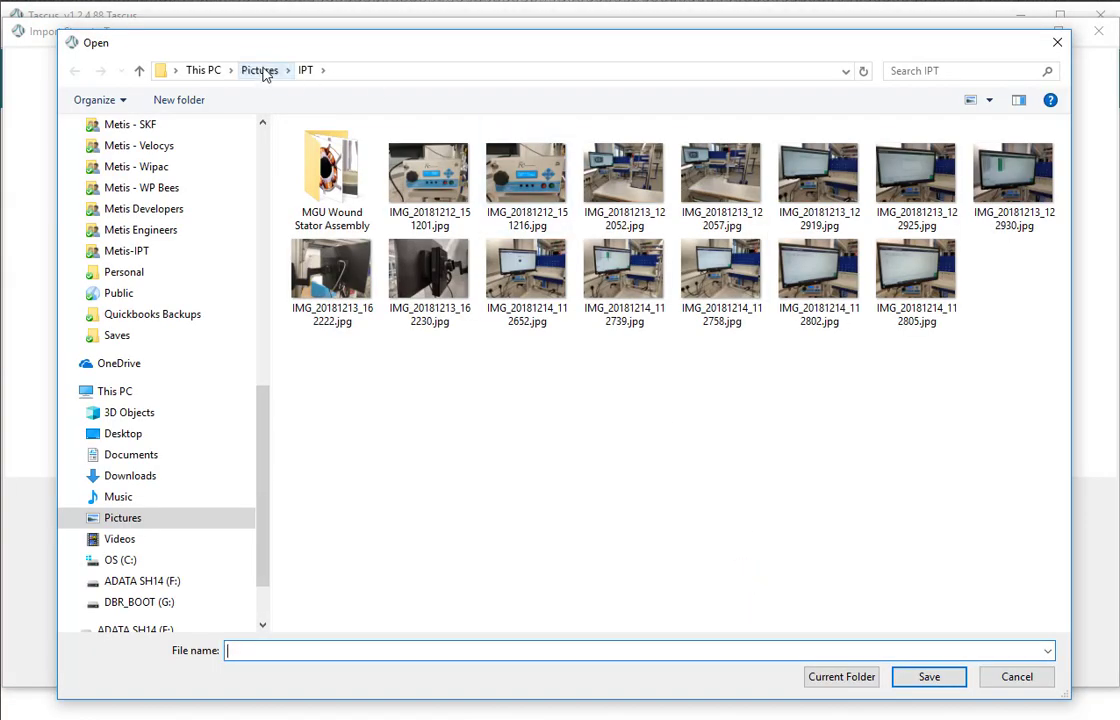
pyautogui.click(260, 72)
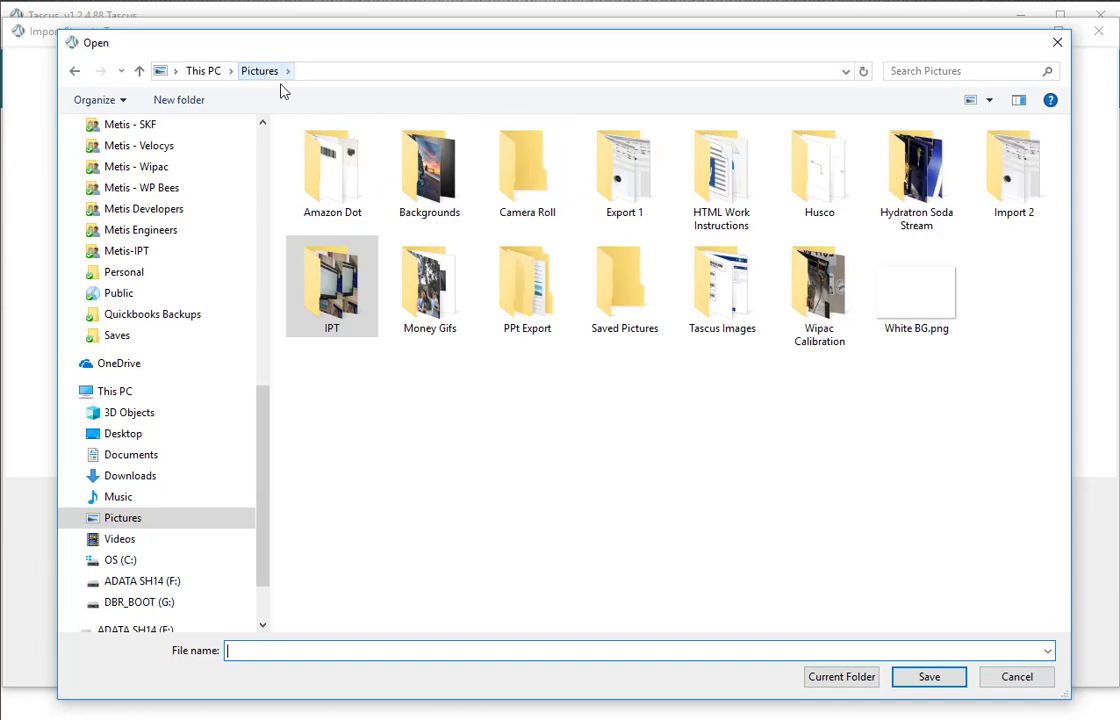
pyautogui.doubleClick(335, 165)
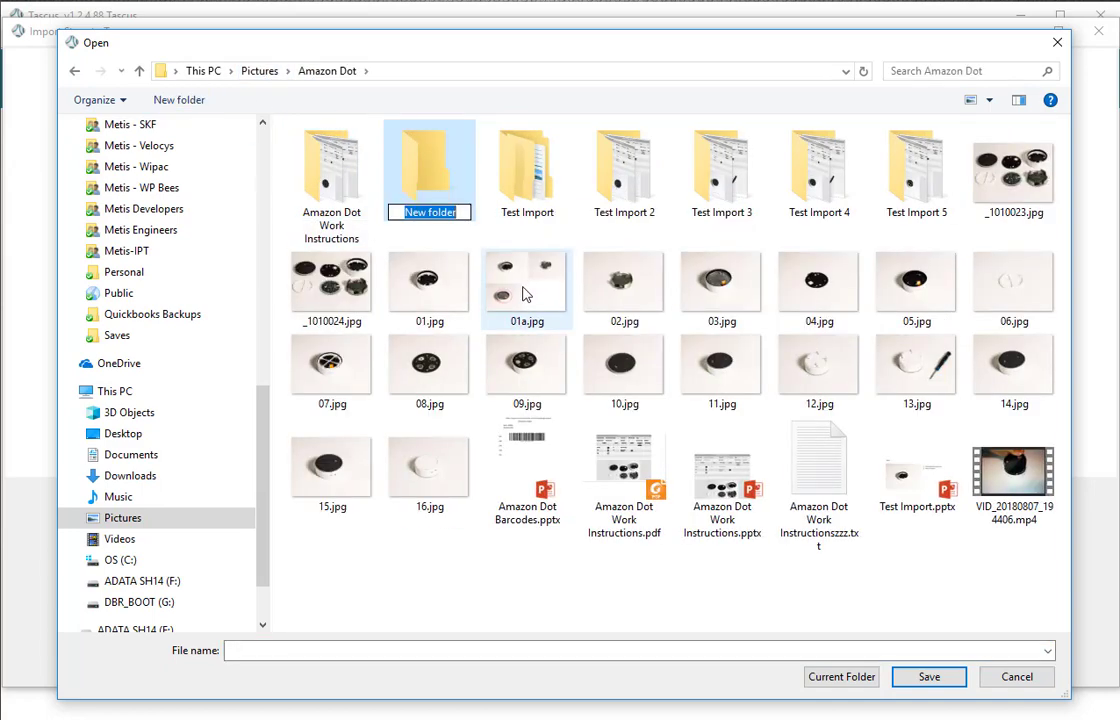
pyautogui.write('Test I')
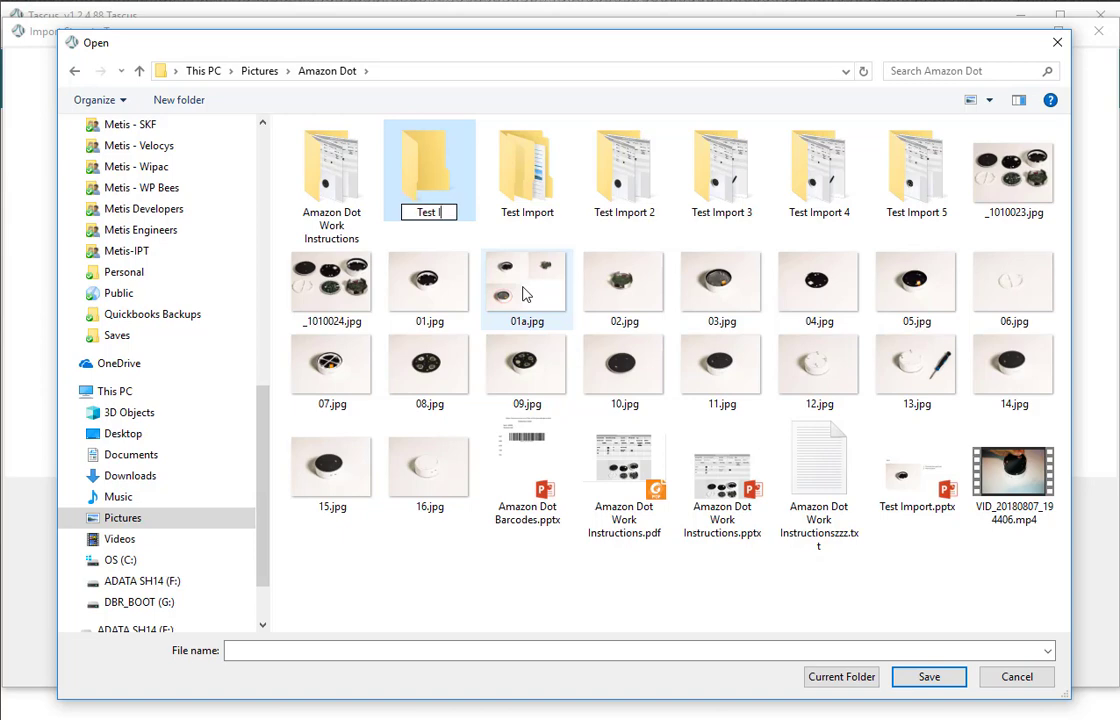
pyautogui.write('mport ')
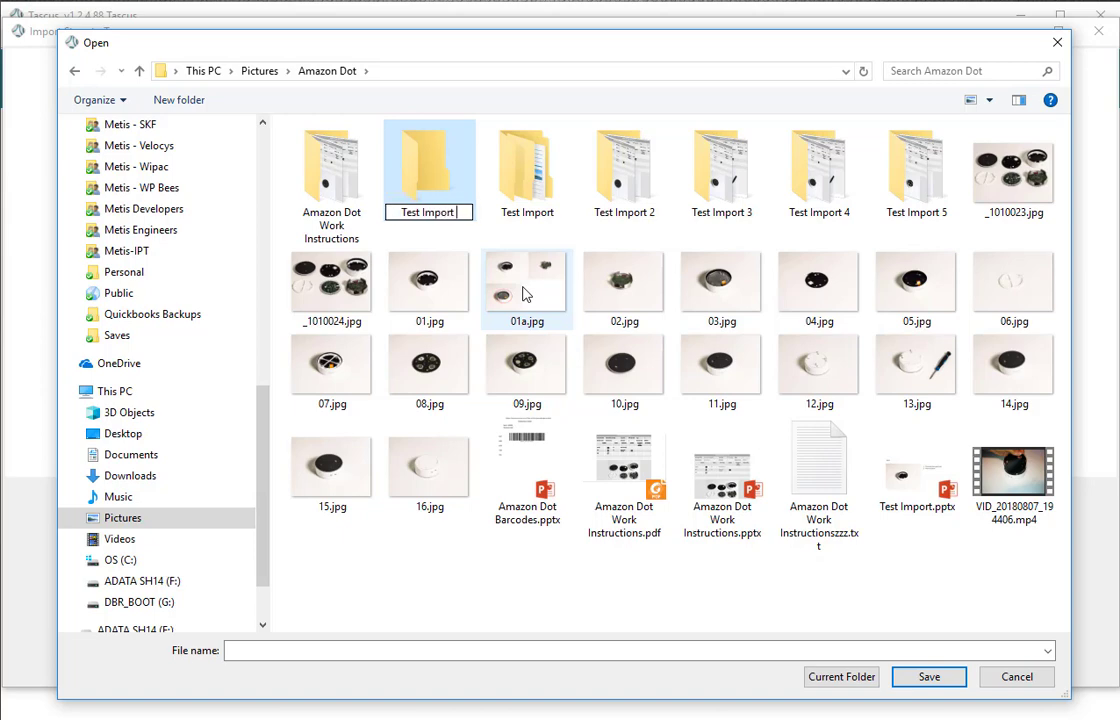
pyautogui.write('6')
pyautogui.press('Return')
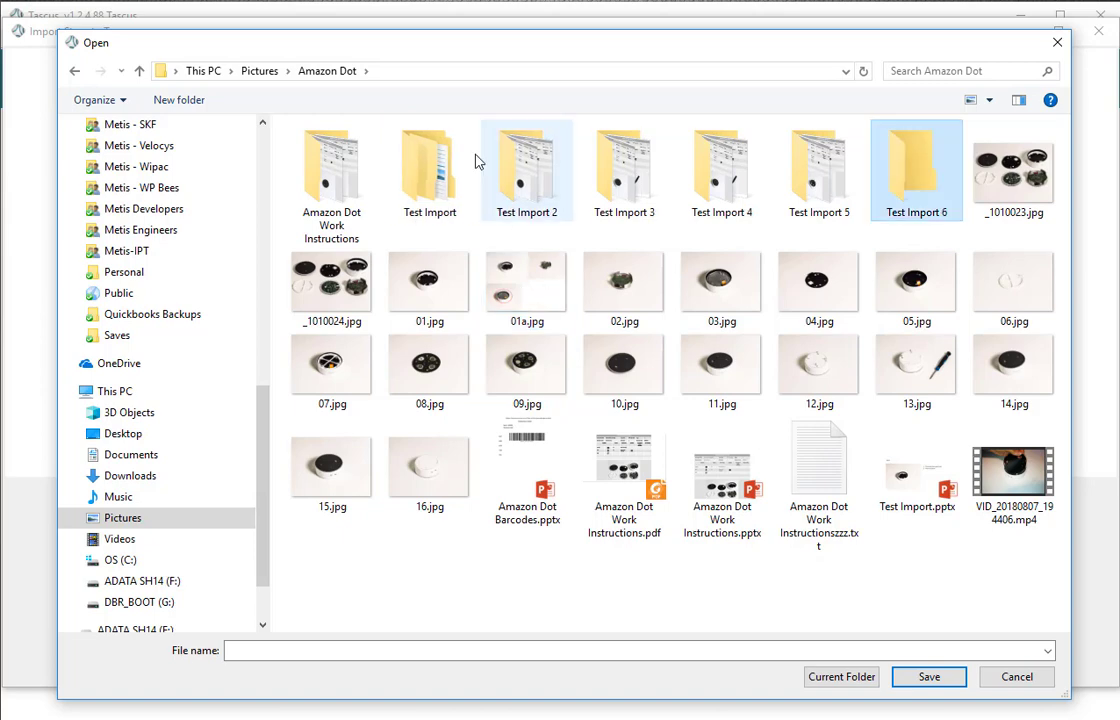
pyautogui.doubleClick(905, 165)
pyautogui.click(863, 677)
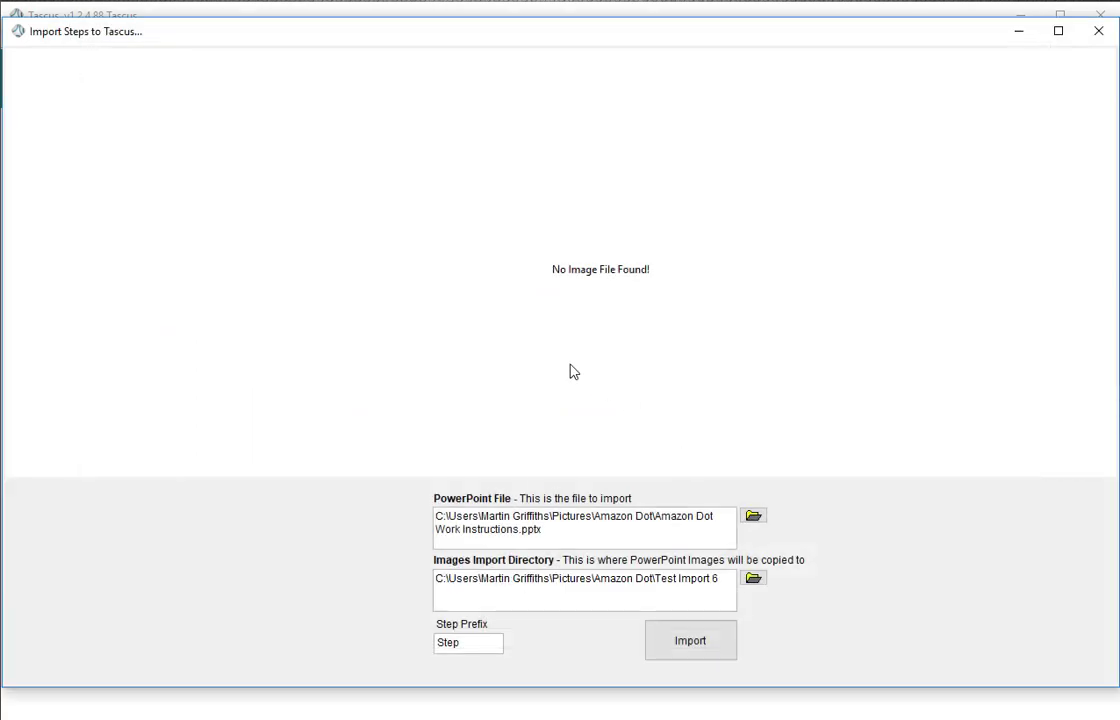
# - Set the step prefix to "Step" and import the PowerPoint file
pyautogui.moveTo(469, 645); pyautogui.dragTo(412, 638)
pyautogui.click(462, 646)
pyautogui.moveTo(458, 642); pyautogui.dragTo(432, 642)
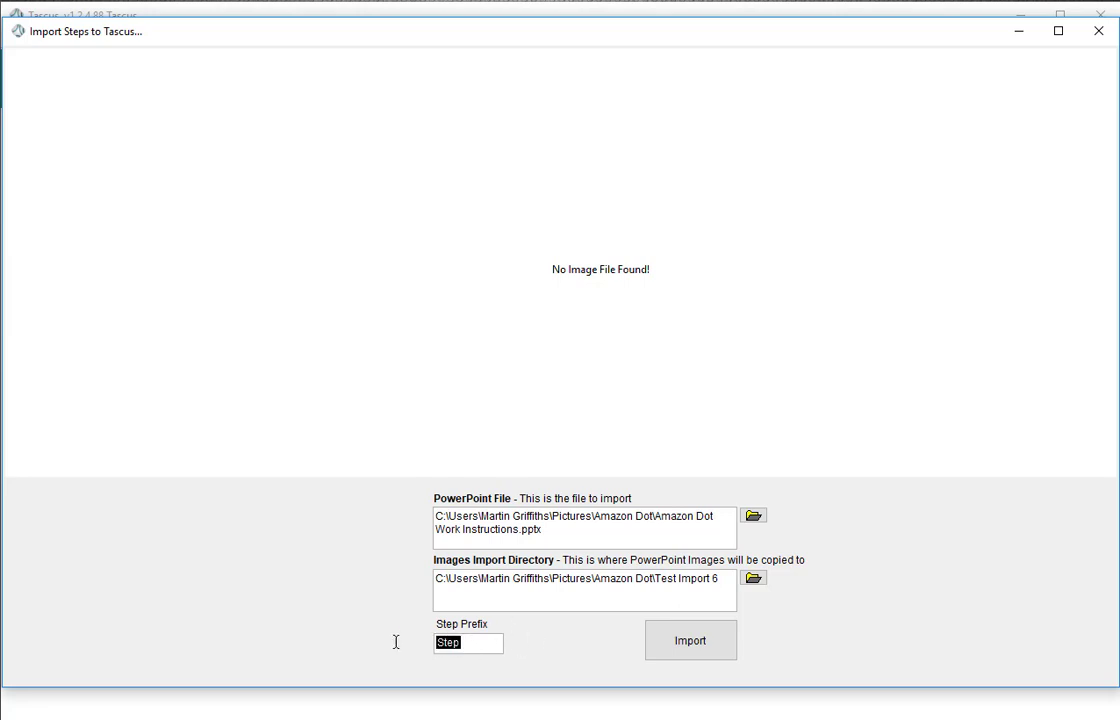
pyautogui.write('Op')
pyautogui.moveTo(470, 643); pyautogui.dragTo(387, 639)
pyautogui.write('Step')
pyautogui.click(714, 646)
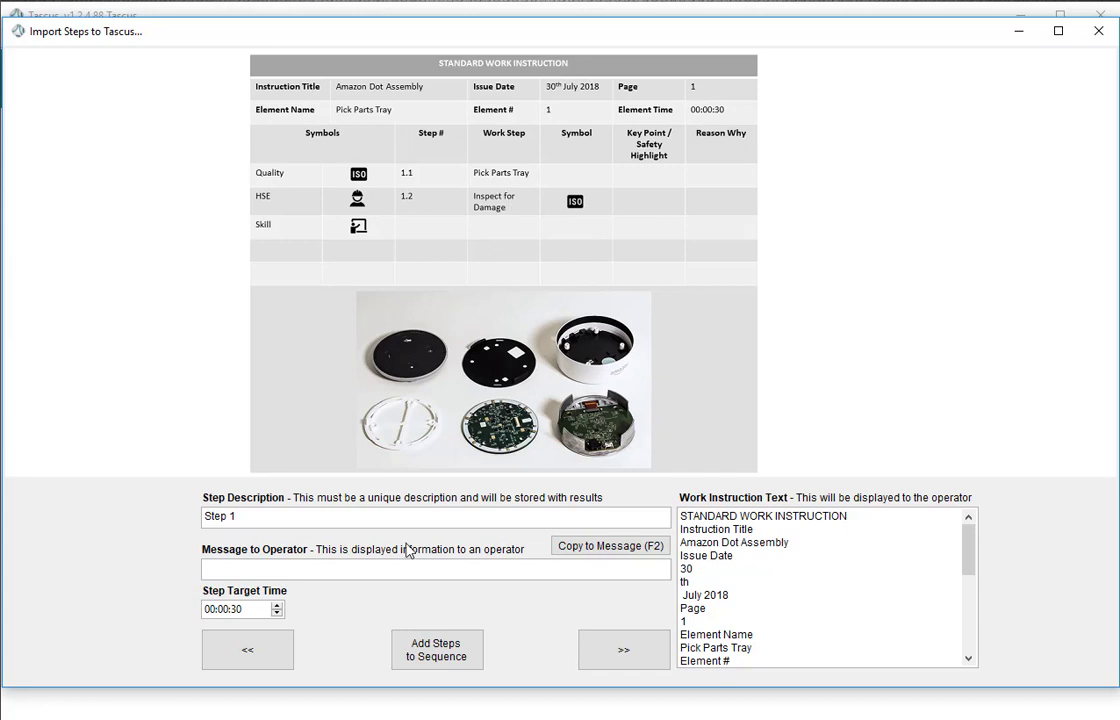
# - Examine the imported work instruction text and page forward through the slides from Step 1 to Step 14
pyautogui.moveTo(807, 633); pyautogui.dragTo(679, 516)
pyautogui.click(117, 520)
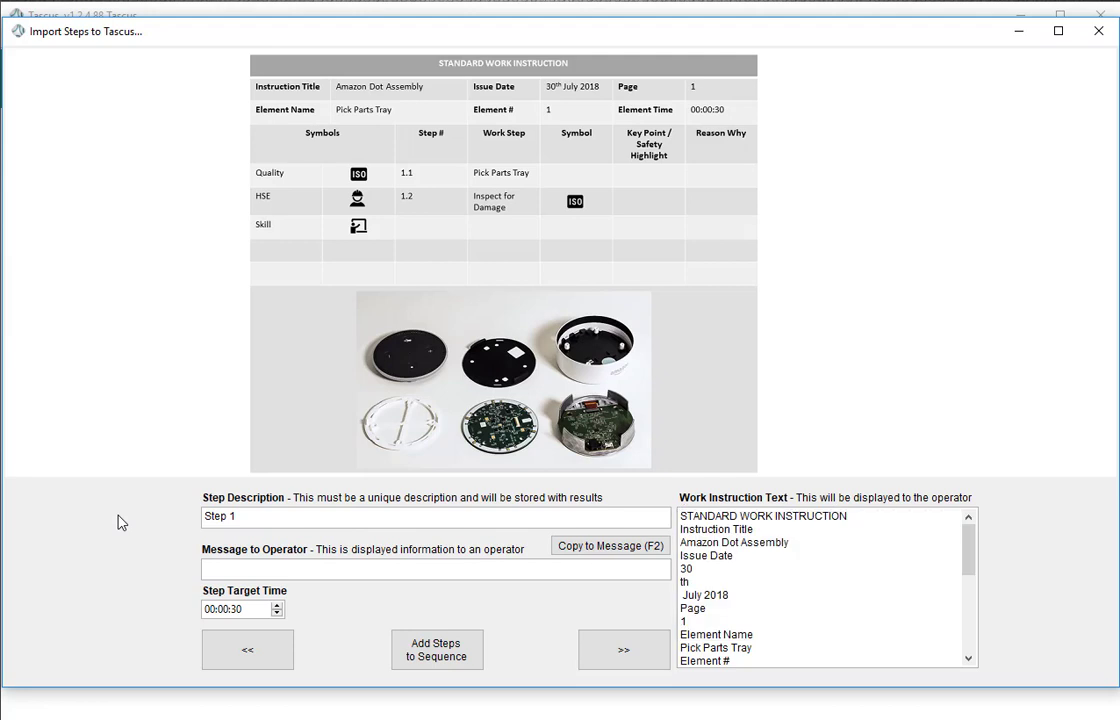
pyautogui.click(627, 654)
pyautogui.click(629, 654)
pyautogui.click(631, 654)
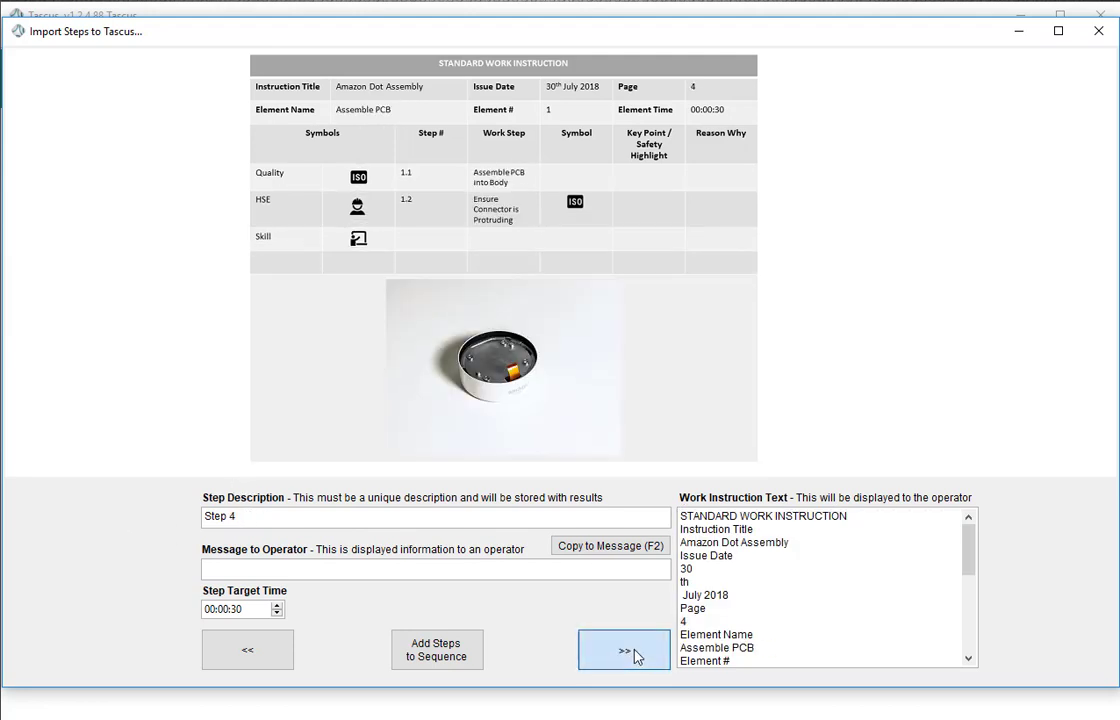
pyautogui.click(634, 655)
pyautogui.click(635, 655)
pyautogui.click(635, 655)
pyautogui.click(635, 656)
pyautogui.click(635, 656)
pyautogui.click(635, 656)
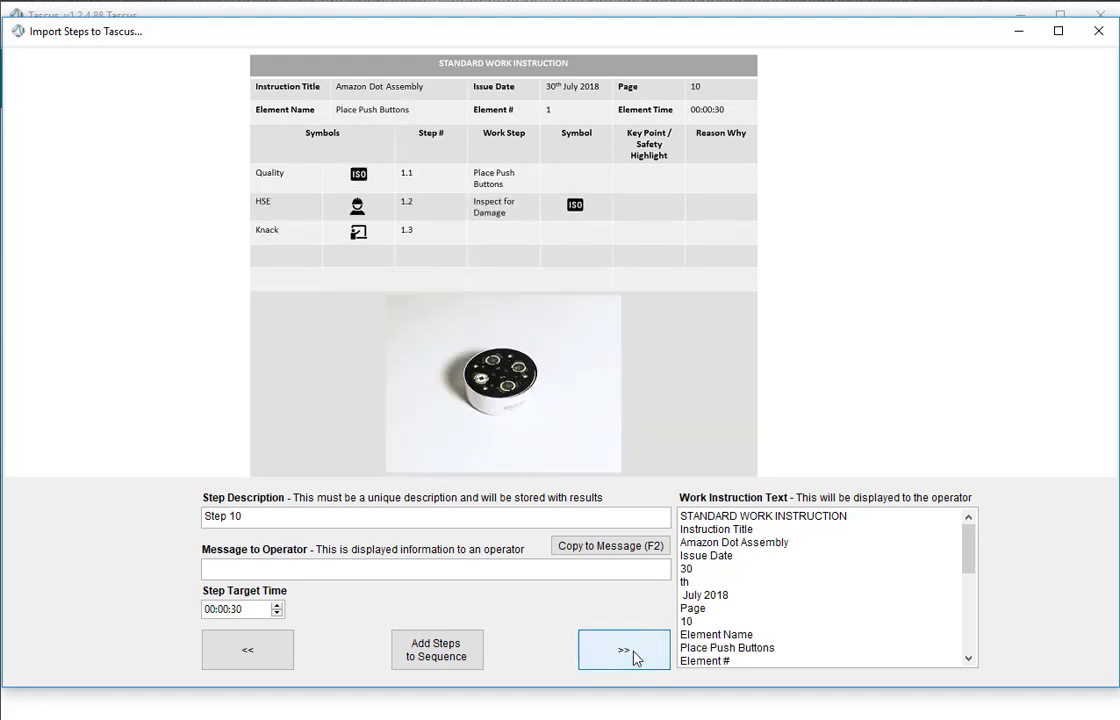
pyautogui.click(636, 656)
pyautogui.click(636, 656)
pyautogui.click(636, 656)
pyautogui.click(636, 656)
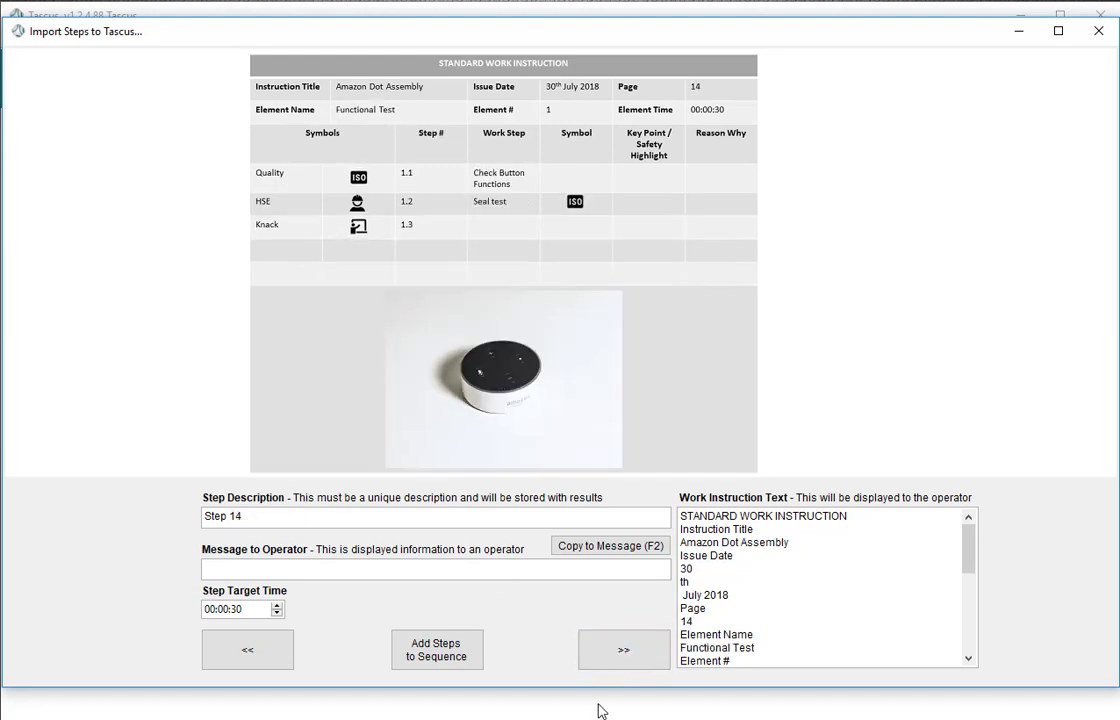
# - Page back through the imported slides to Step 1 and check its step description
pyautogui.click(268, 652)
pyautogui.click(268, 652)
pyautogui.click(268, 652)
pyautogui.click(268, 652)
pyautogui.click(268, 652)
pyautogui.click(268, 652)
pyautogui.click(268, 652)
pyautogui.click(268, 652)
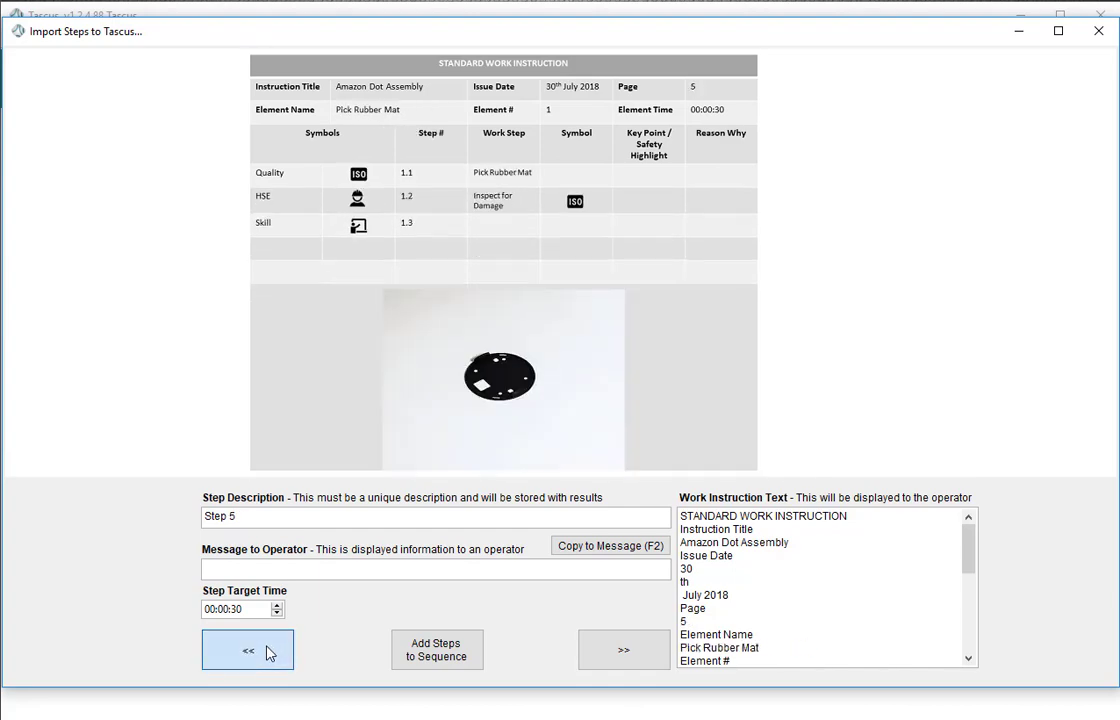
pyautogui.click(268, 653)
pyautogui.click(268, 653)
pyautogui.click(268, 652)
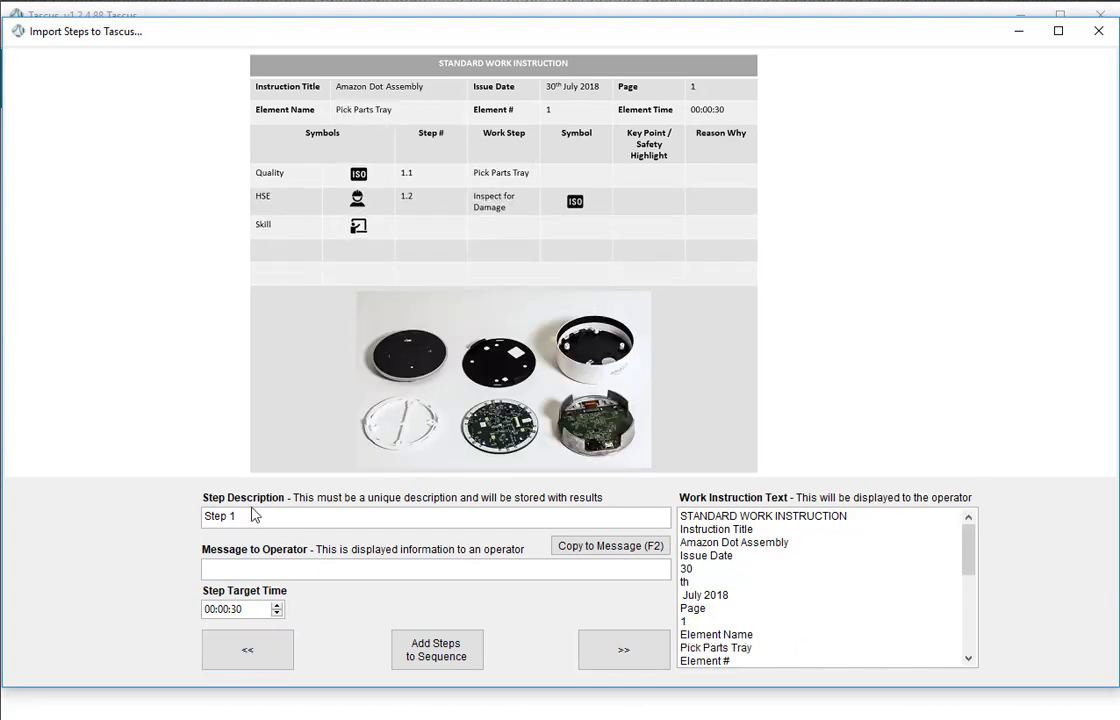
pyautogui.moveTo(250, 515); pyautogui.dragTo(188, 559)
pyautogui.moveTo(243, 515); pyautogui.dragTo(188, 508)
# - Go to Step 3 and delete the header lines above "Pick PCB Assembly" from its work instruction text
pyautogui.click(625, 652)
pyautogui.click(625, 652)
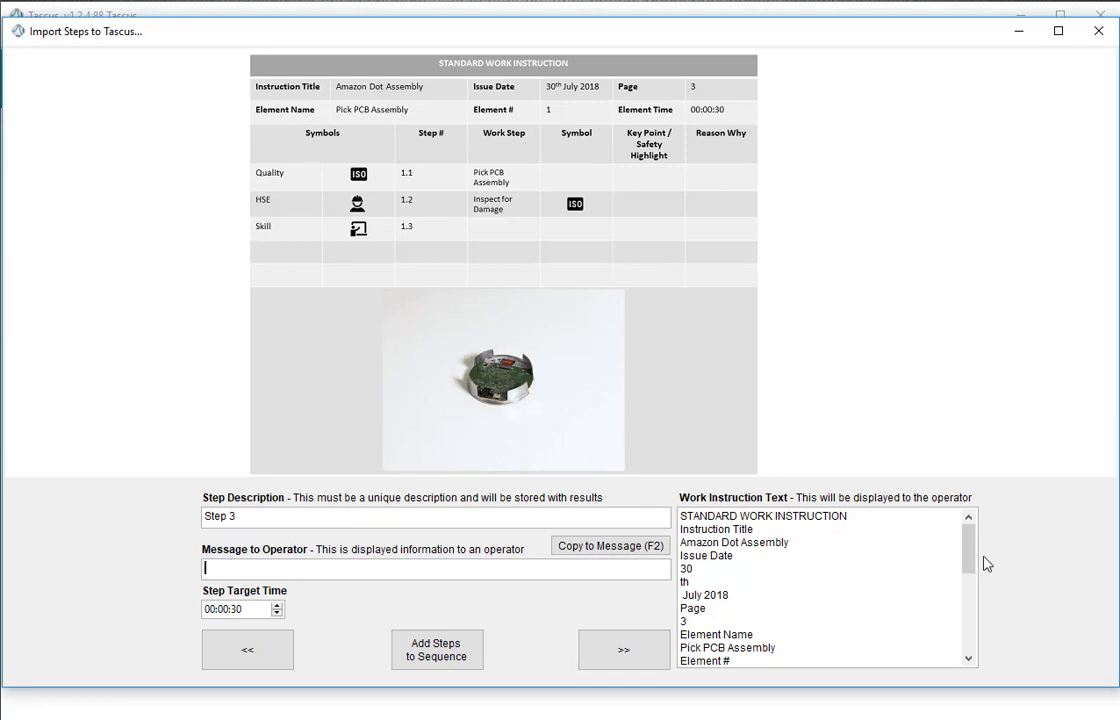
pyautogui.moveTo(968, 548)
pyautogui.mouseDown()
pyautogui.moveTo(985, 645)
pyautogui.moveTo(980, 530)
pyautogui.mouseUp()
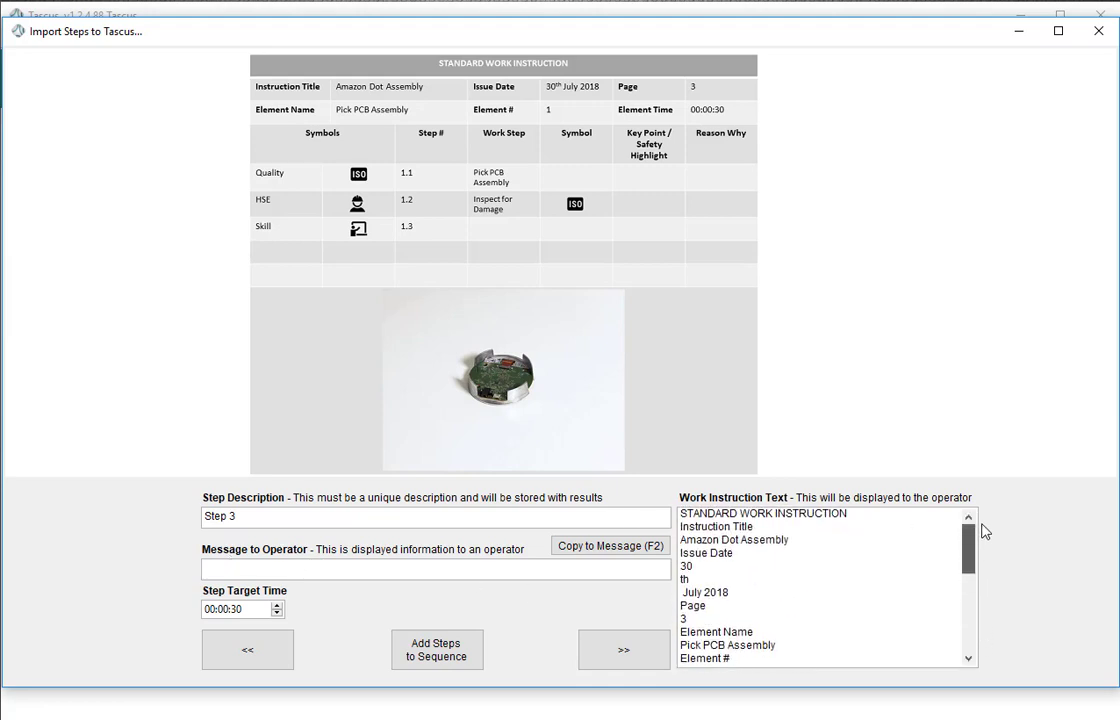
pyautogui.click(260, 516)
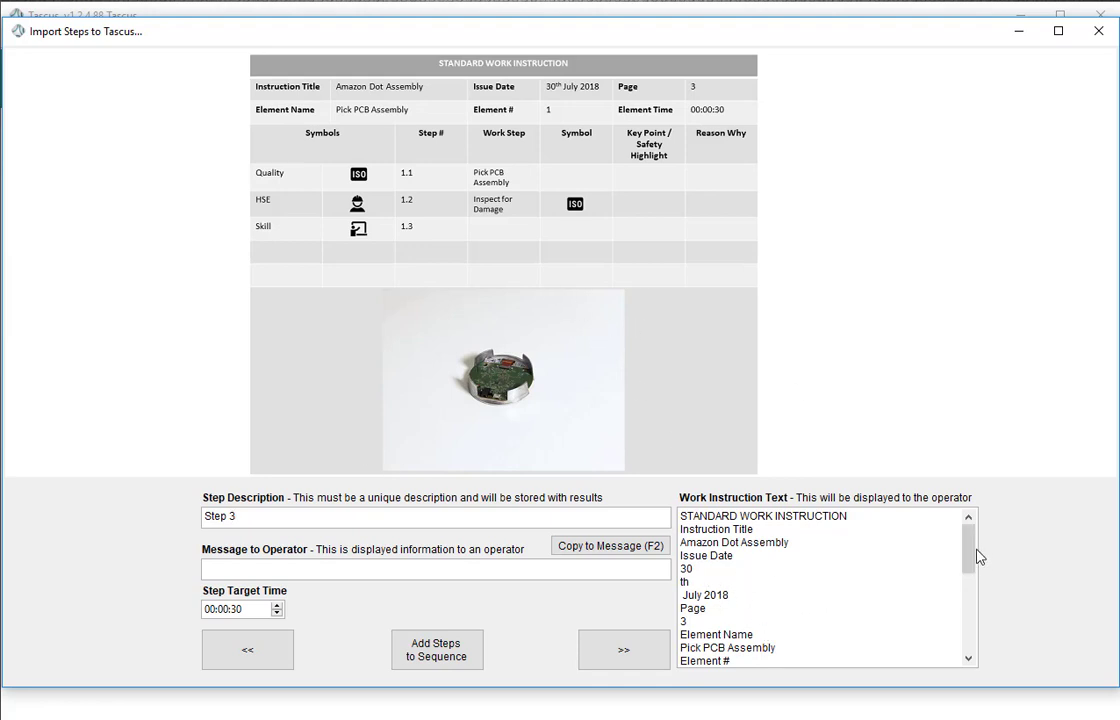
pyautogui.moveTo(755, 634); pyautogui.dragTo(679, 523)
pyautogui.press('Delete')
pyautogui.press('Delete')
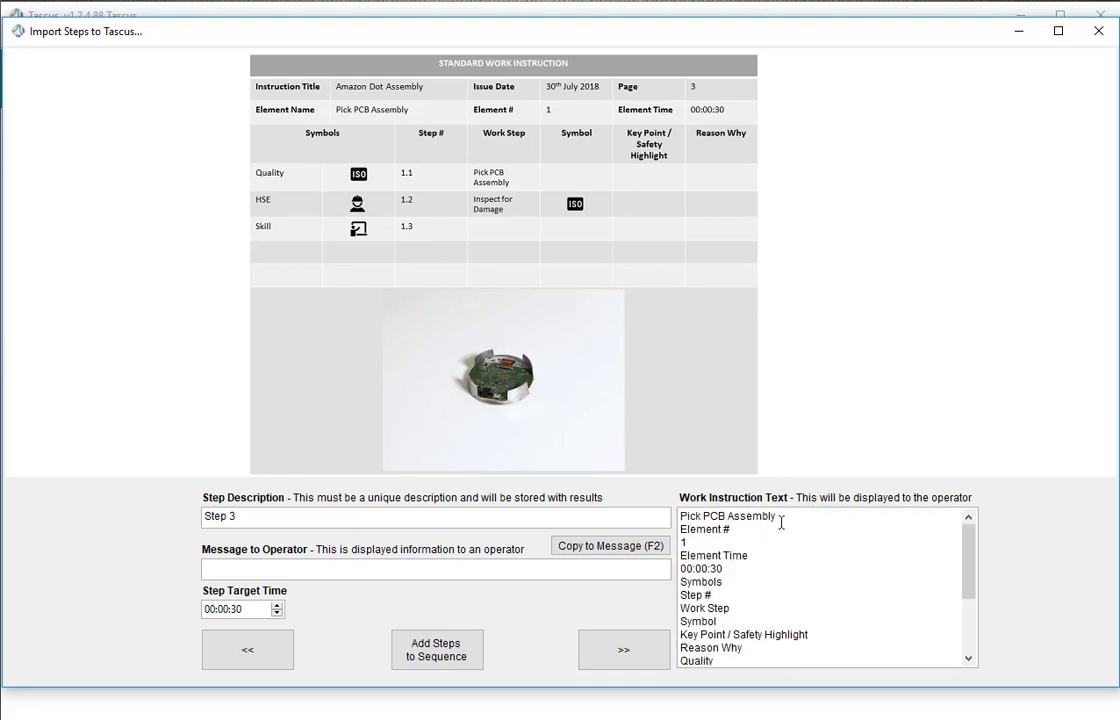
# - Cut "Pick PCB Assembly" from the instruction text, append it to Step 3's description, and copy it to the operator message
pyautogui.moveTo(782, 516); pyautogui.dragTo(644, 508)
pyautogui.hotkey('ctrl', 'c')
pyautogui.press('Delete')
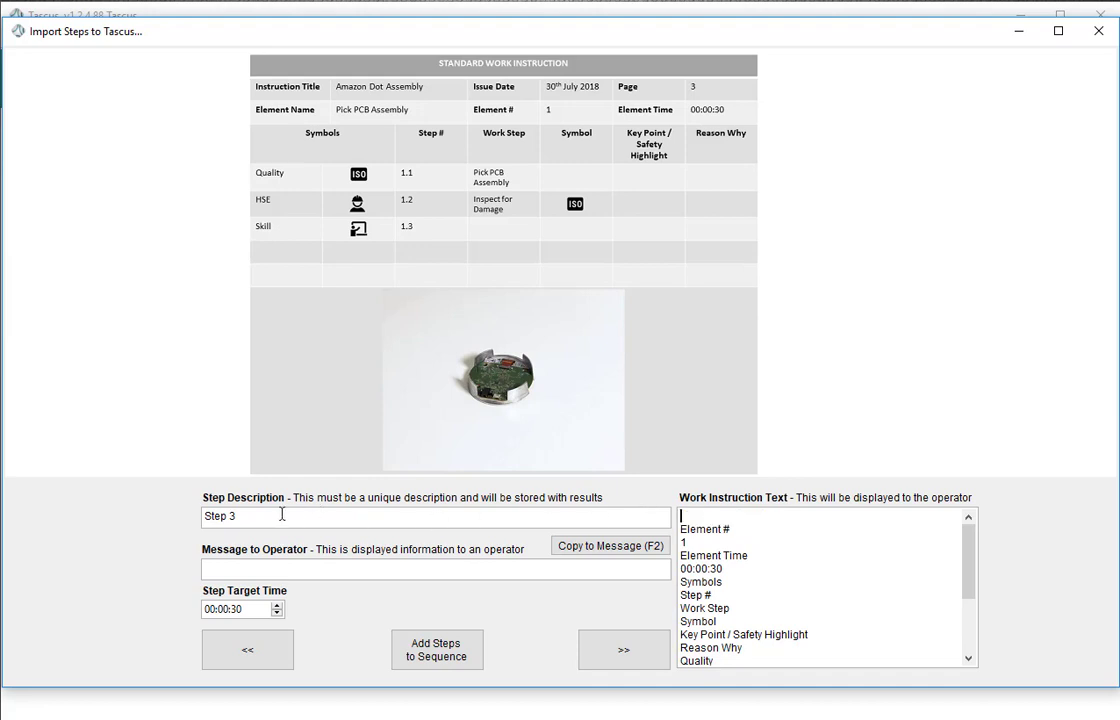
pyautogui.hotkey('ctrl', 'v')
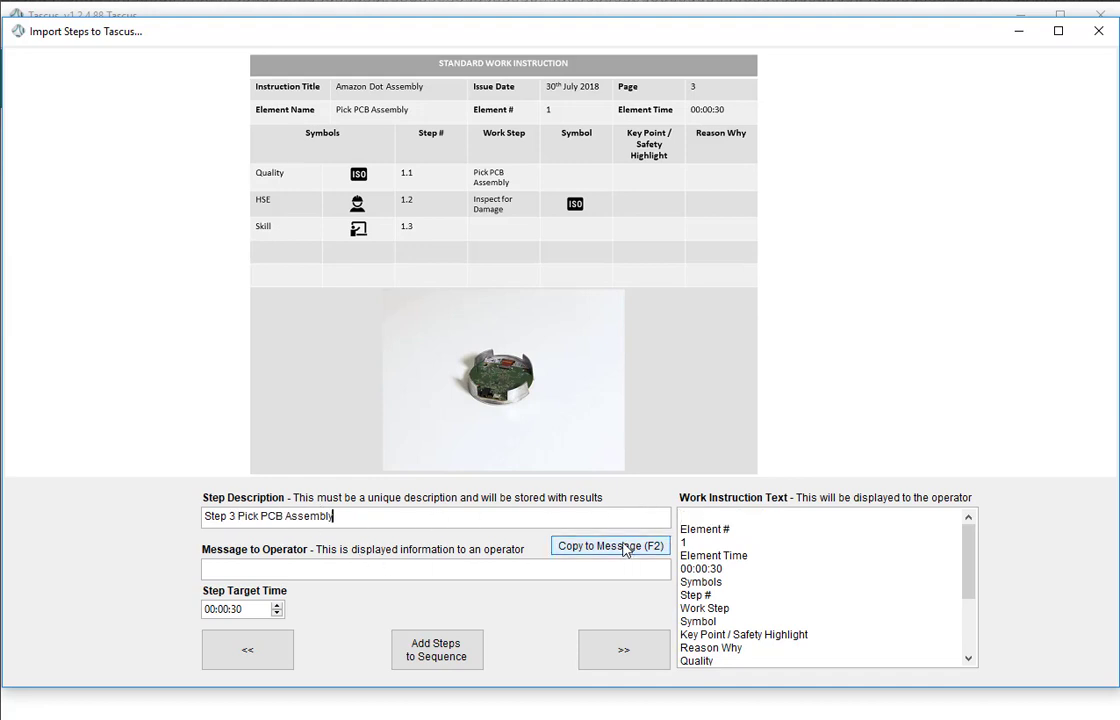
pyautogui.click(627, 547)
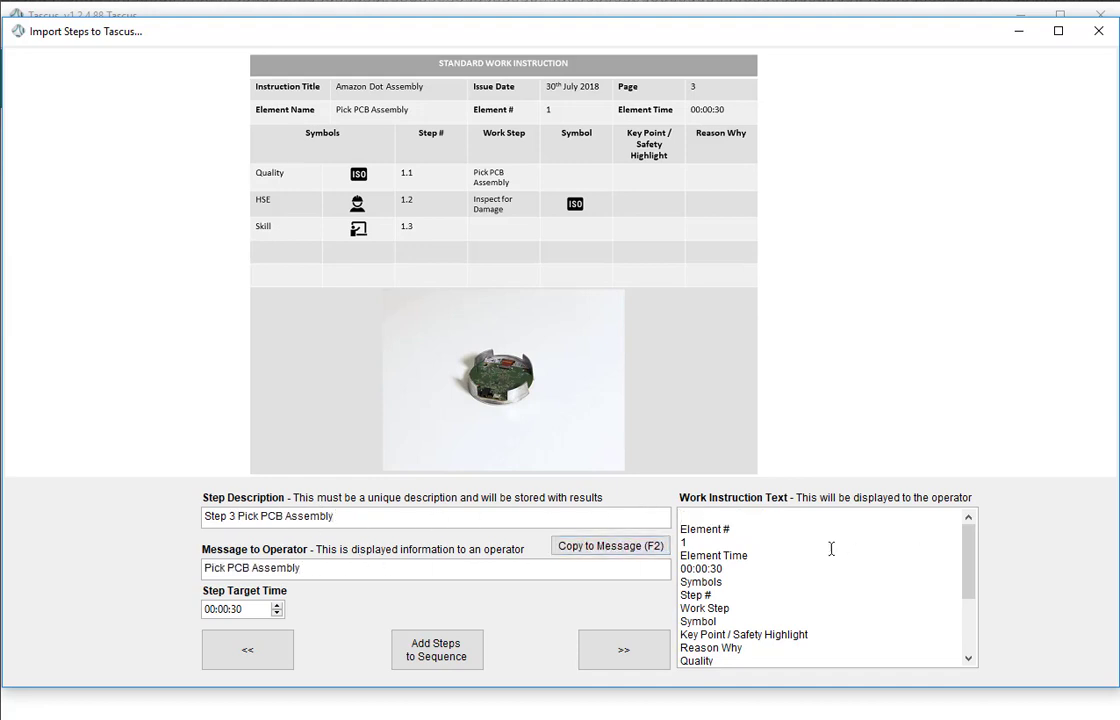
# - Delete the instruction text from "Element #" through "Quality" and join "1.1" with "Pick PCB Assembly" on one line
pyautogui.scroll(-3, 970, 555)
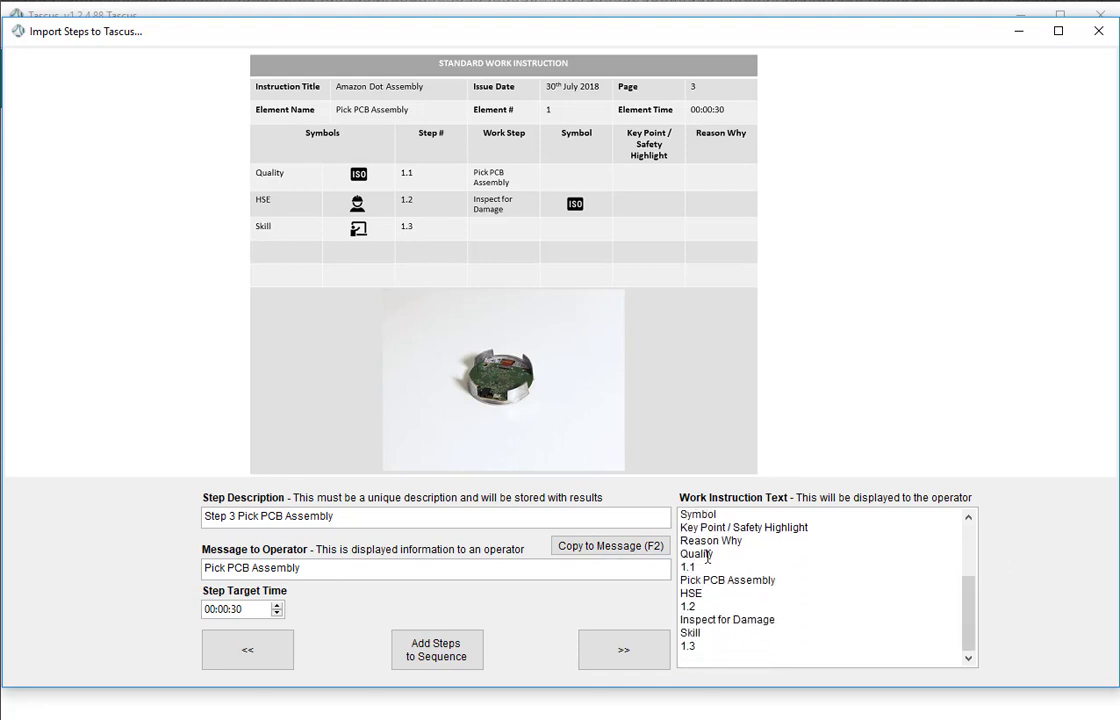
pyautogui.moveTo(714, 555); pyautogui.dragTo(657, 475)
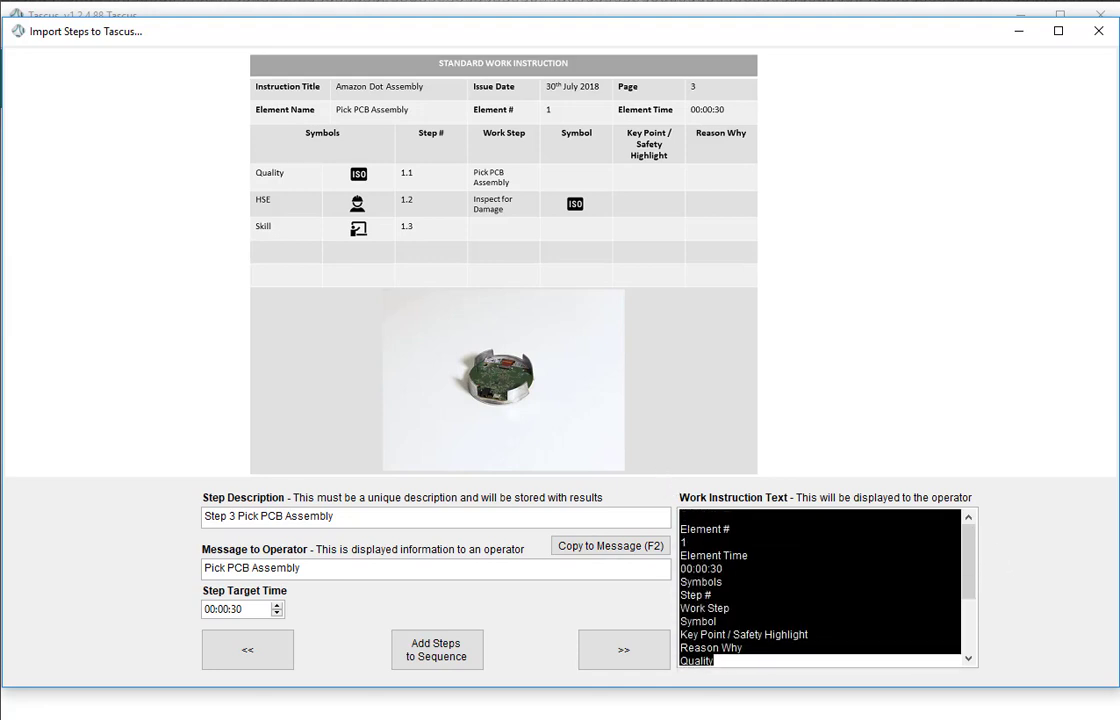
pyautogui.press('BackSpace')
pyautogui.press('Delete')
pyautogui.click(722, 517)
pyautogui.press('Delete')
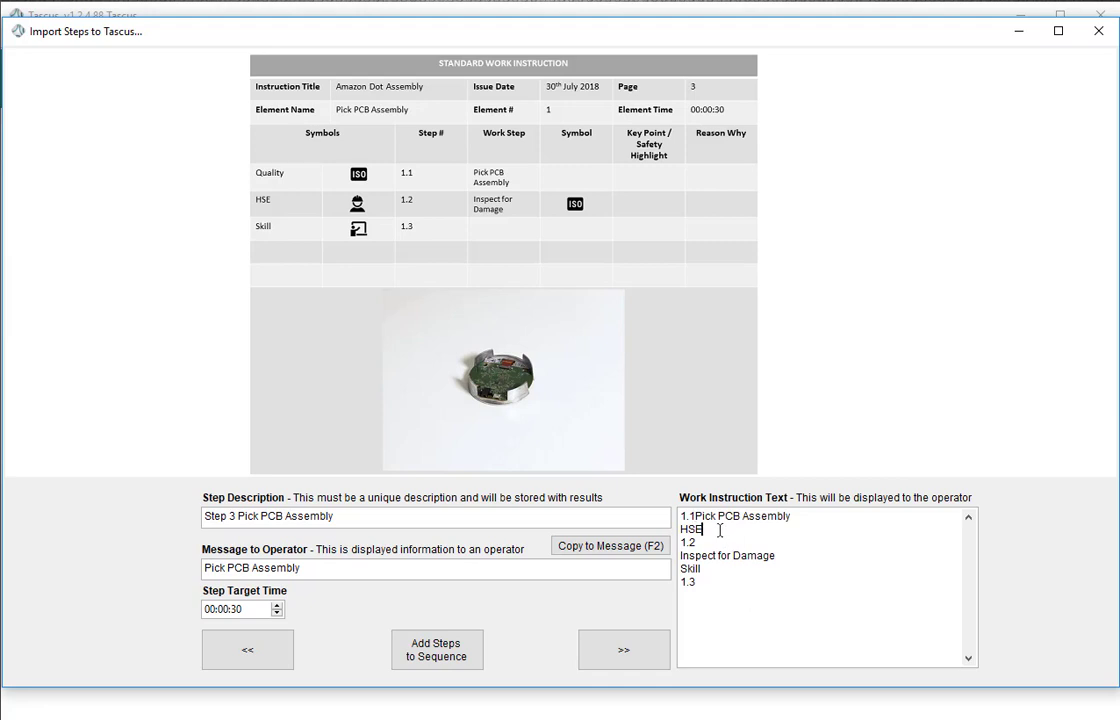
# - Remove the HSE, Skill and 1.3 entries from the instruction text and join "1.2" with "Inspect for Damage"
pyautogui.moveTo(720, 529); pyautogui.dragTo(700, 569)
pyautogui.press('Delete')
pyautogui.click(715, 542)
pyautogui.press('Delete')
pyautogui.press('Delete')
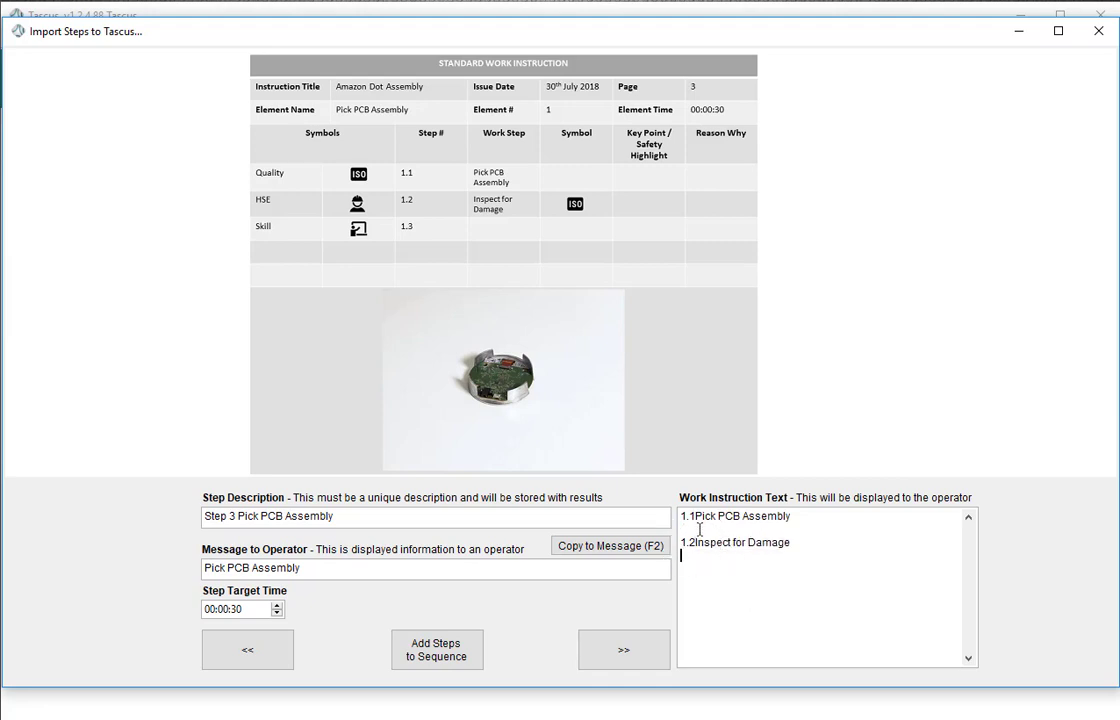
# - Remove the blank line between entries 1.1 and 1.2 and insert a space after each number in Step 3's instruction text
pyautogui.click(709, 530)
pyautogui.press('Delete')
pyautogui.click(695, 515)
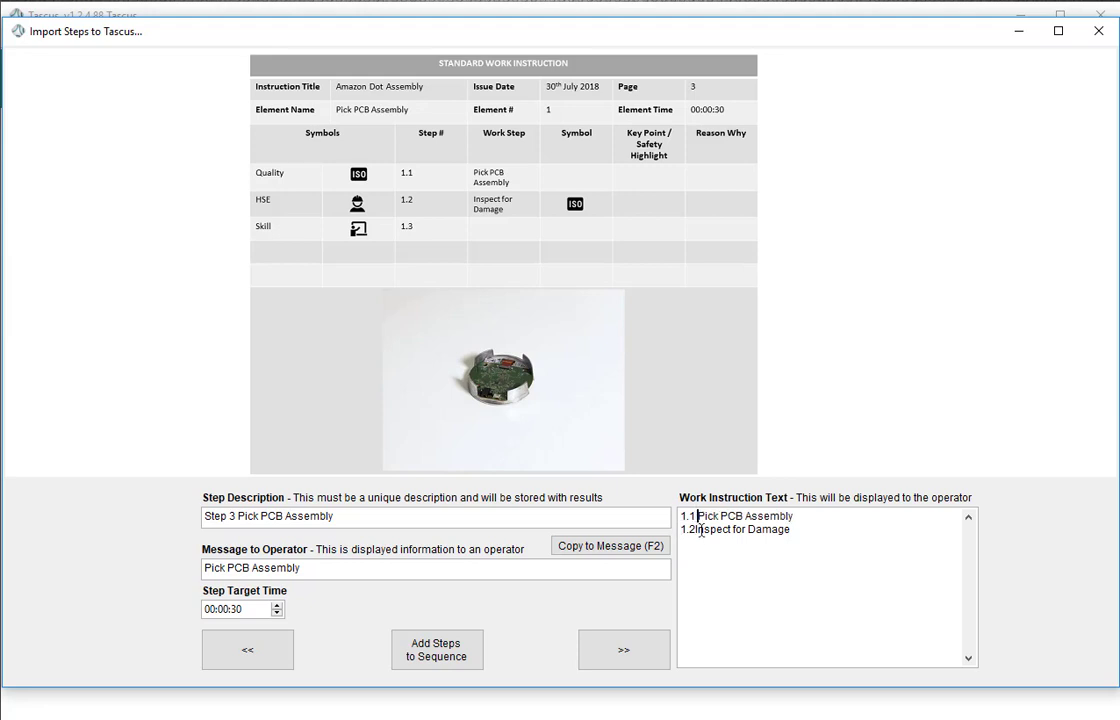
pyautogui.click(695, 530)
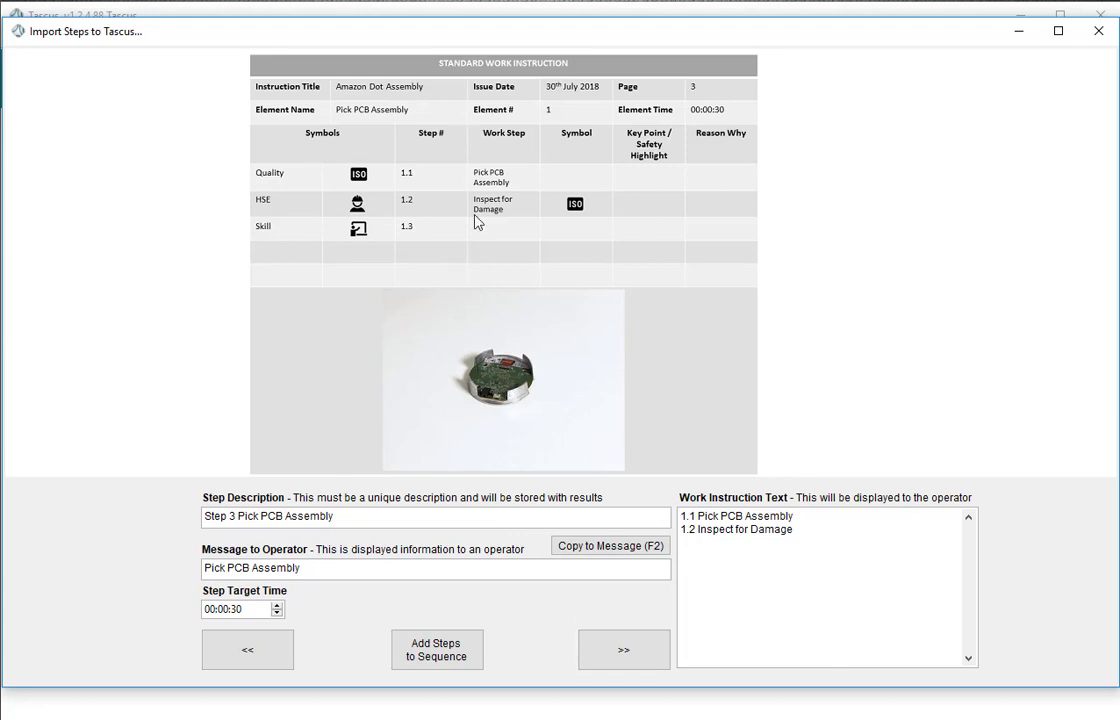
# - Go to Step 4 and delete the header lines above "Assemble PCB" from its work instruction text
pyautogui.click(645, 658)
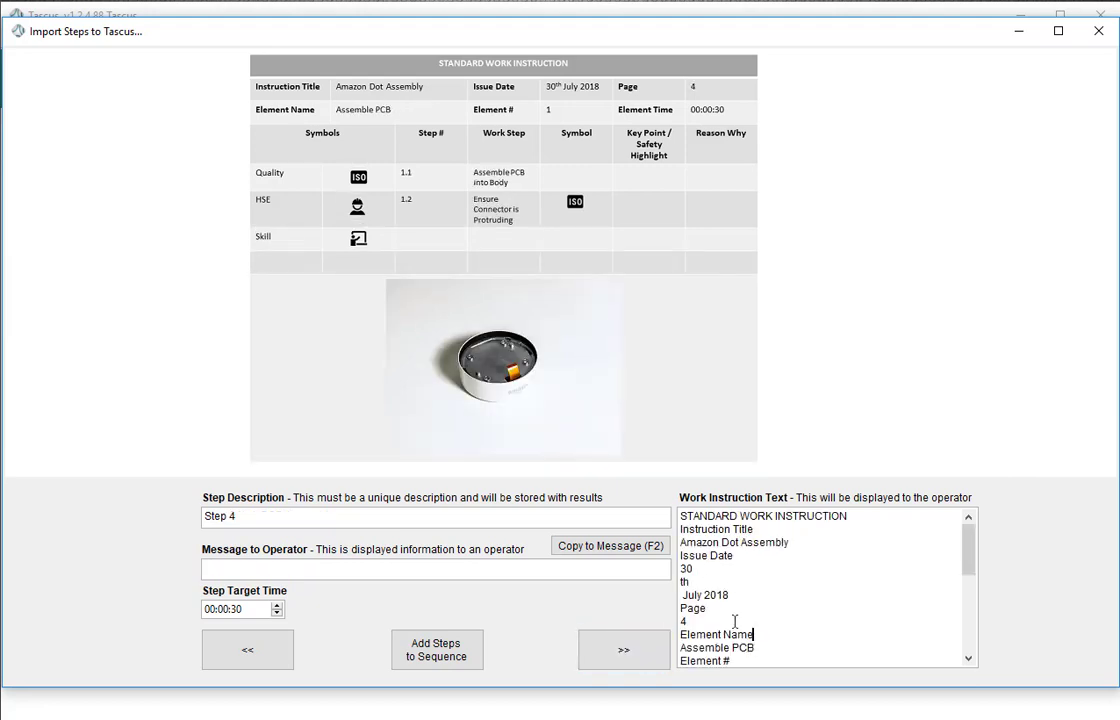
pyautogui.moveTo(735, 622); pyautogui.dragTo(641, 500)
pyautogui.press('Delete')
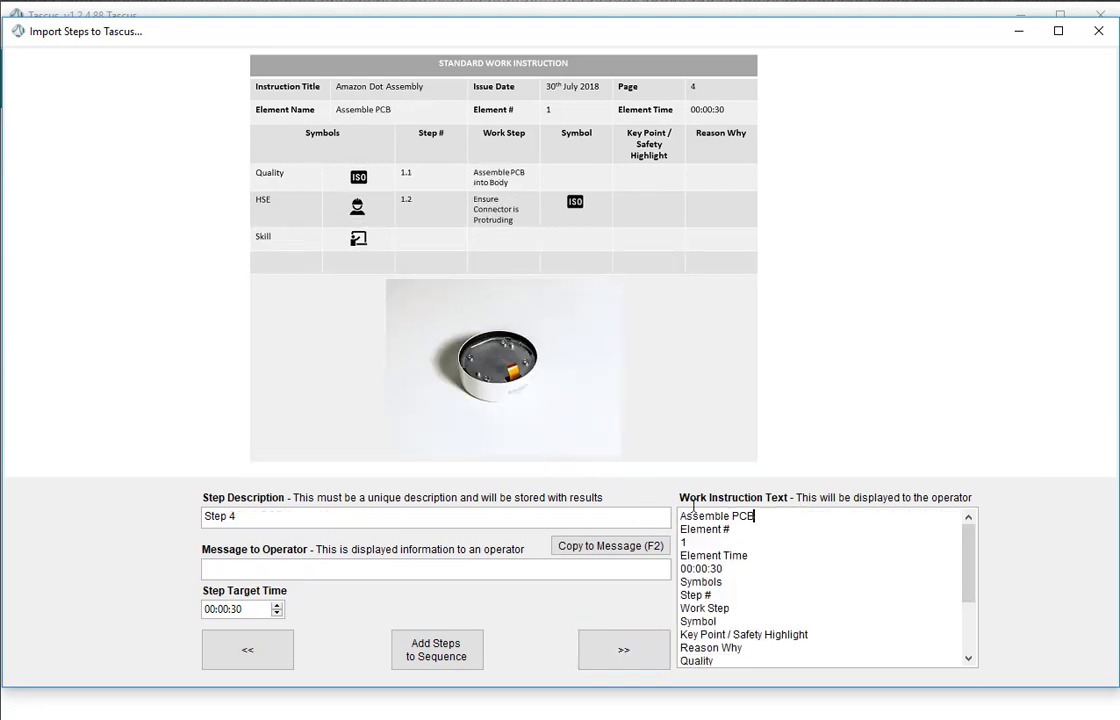
# - Append "Assemble PCB" from the instruction text to Step 4's description and copy it to the operator message
pyautogui.moveTo(755, 516); pyautogui.dragTo(520, 512)
pyautogui.click(322, 520)
pyautogui.hotkey('ctrl', 'v')
pyautogui.click(611, 548)
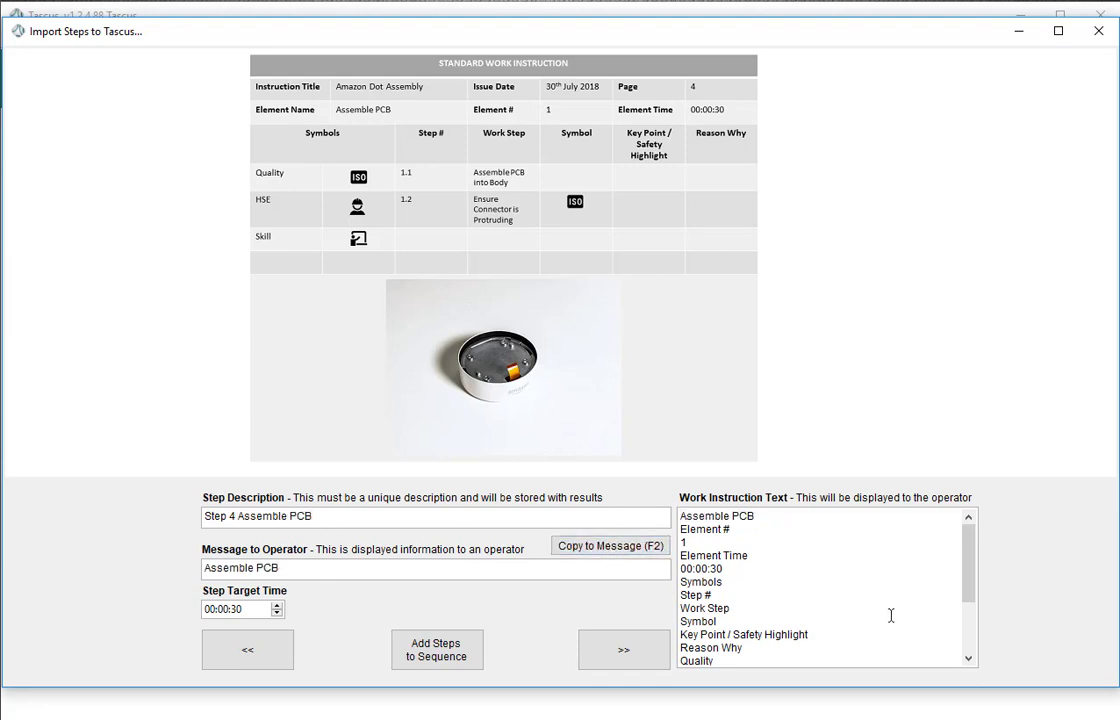
# - Delete Step 4's instruction text from "Assemble PCB" through "Quality" and join "1.1" with "Assemble PCB into Body" on one line
pyautogui.scroll(-3, 956, 553)
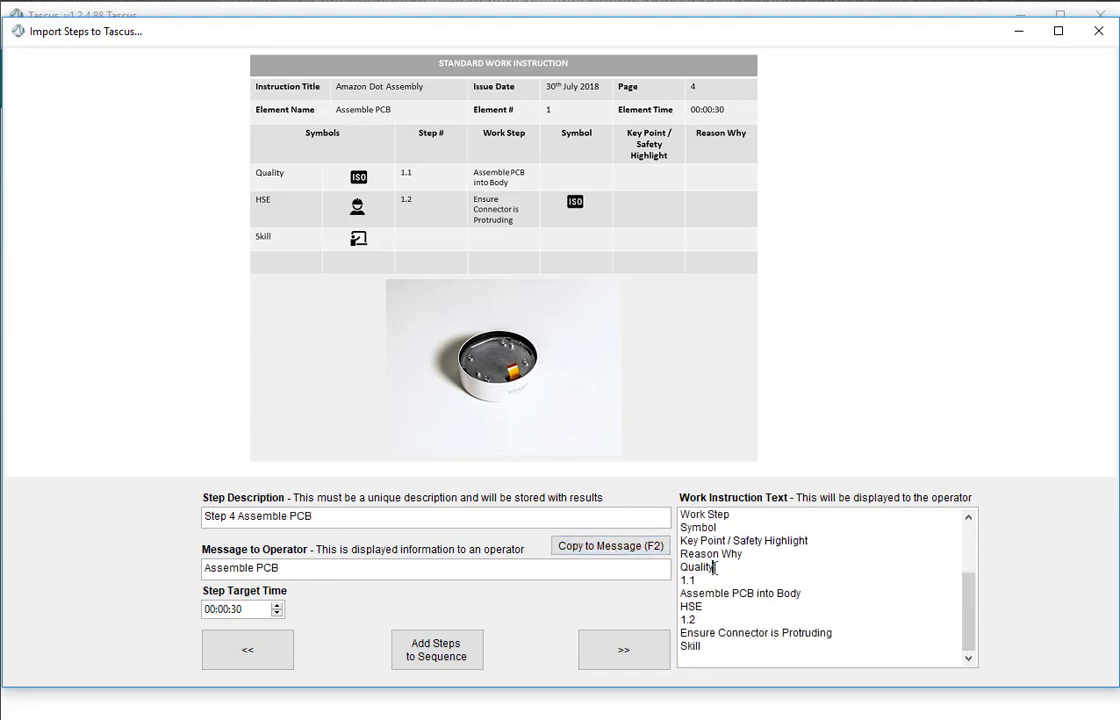
pyautogui.moveTo(714, 567); pyautogui.dragTo(648, 484)
pyautogui.press('Delete')
pyautogui.press('Delete')
pyautogui.click(715, 519)
pyautogui.press('Delete')
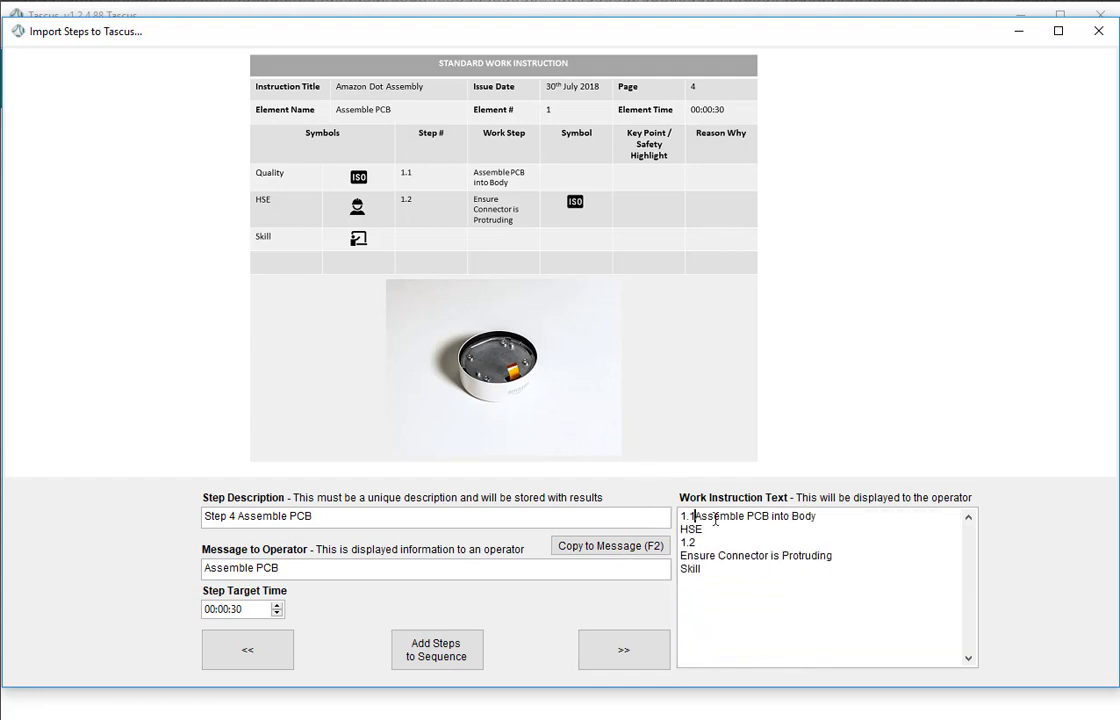
# - Remove the HSE line from Step 4's instruction text and join "1.2" with "Ensure Connector is Protruding", separated by a space
pyautogui.moveTo(704, 529); pyautogui.dragTo(646, 528)
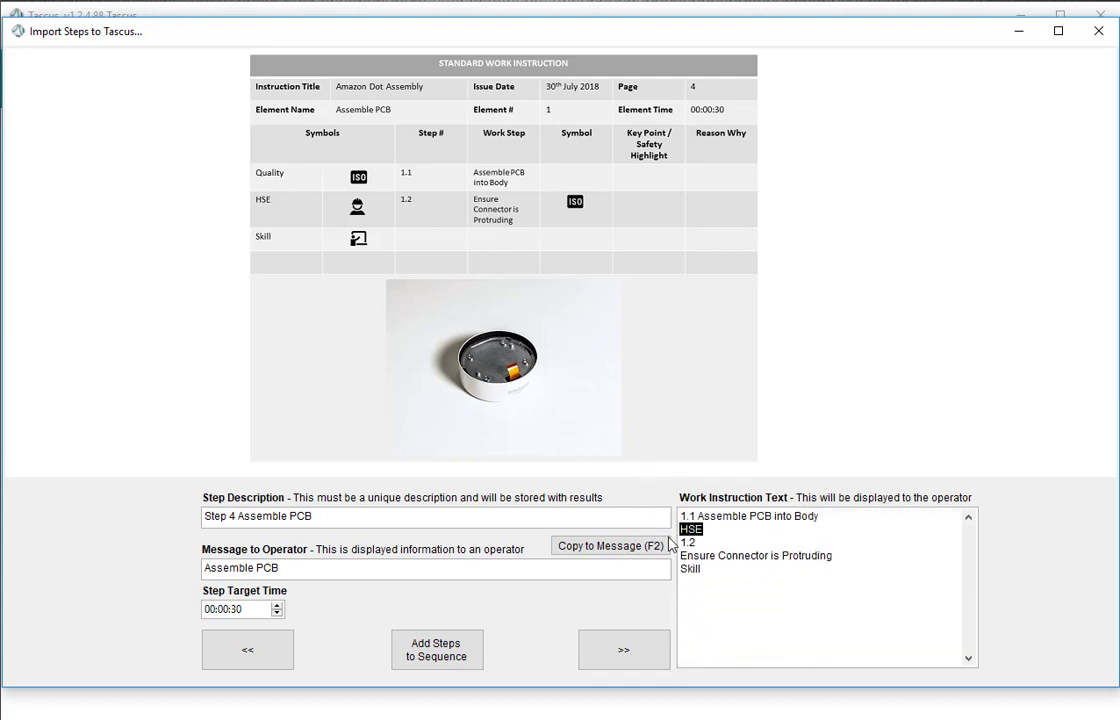
pyautogui.press('Delete')
pyautogui.press('Delete')
pyautogui.click(722, 531)
pyautogui.press('Delete')
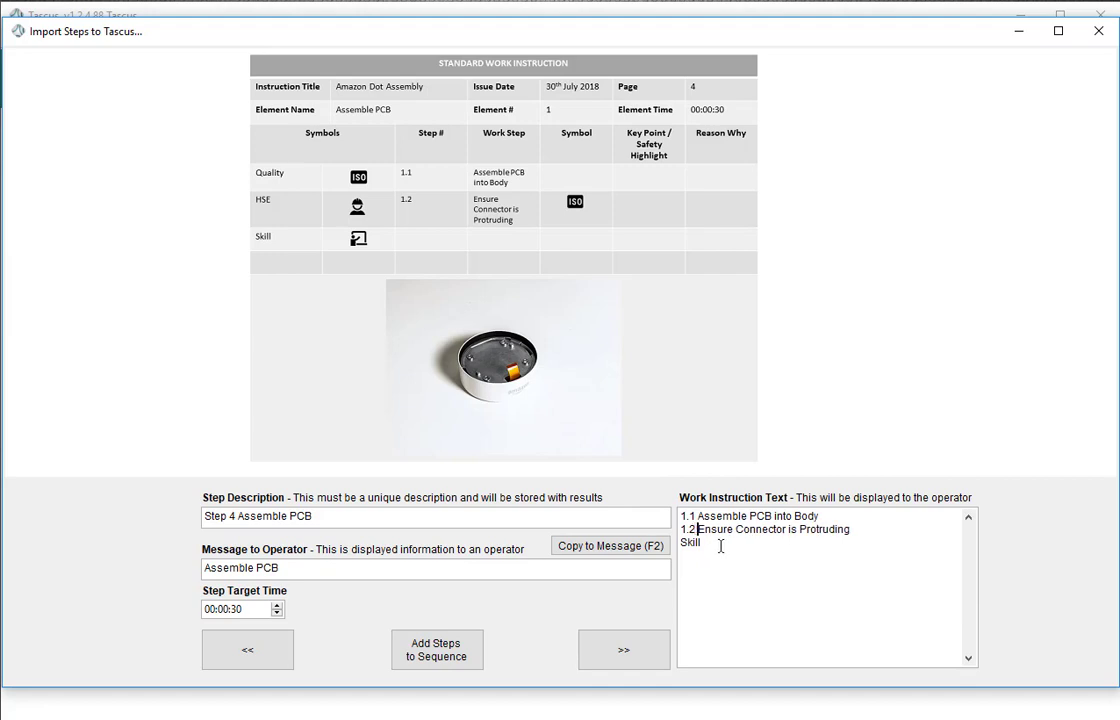
# - Delete the trailing Skill line from Step 4's instruction text and add the imported steps to the sequence
pyautogui.moveTo(720, 546); pyautogui.dragTo(680, 543)
pyautogui.press('BackSpace')
pyautogui.press('BackSpace')
pyautogui.click(470, 651)
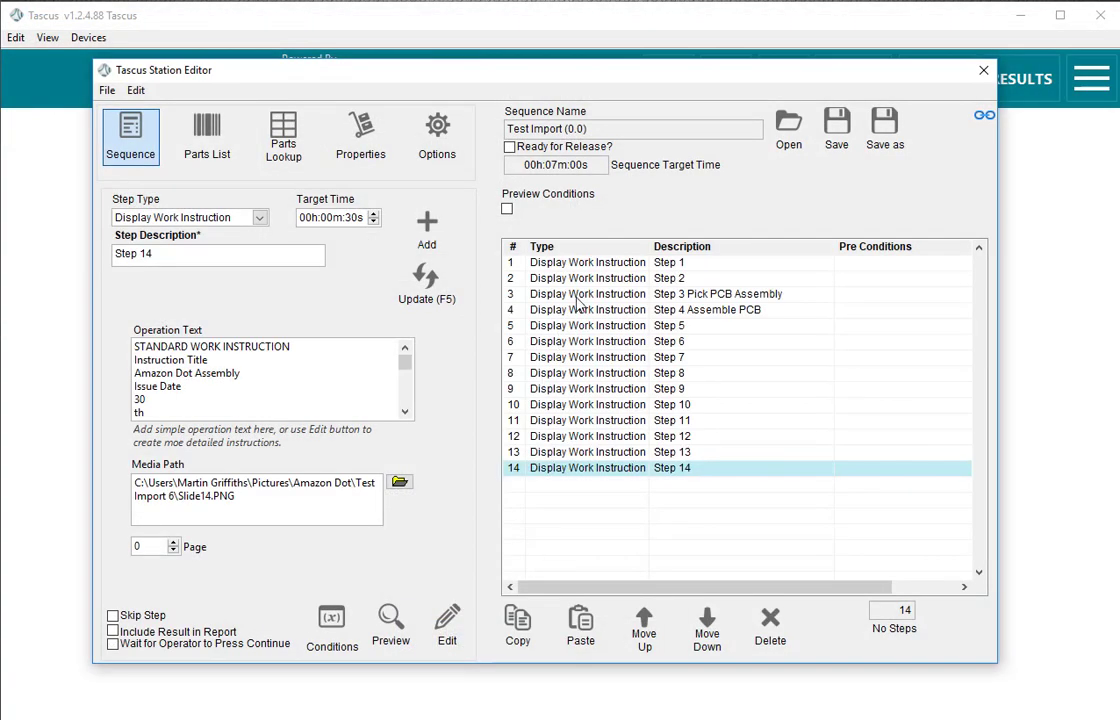
# - Review the first four imported steps in the sequence and preview Step 3 Pick PCB Assembly
pyautogui.click(603, 265)
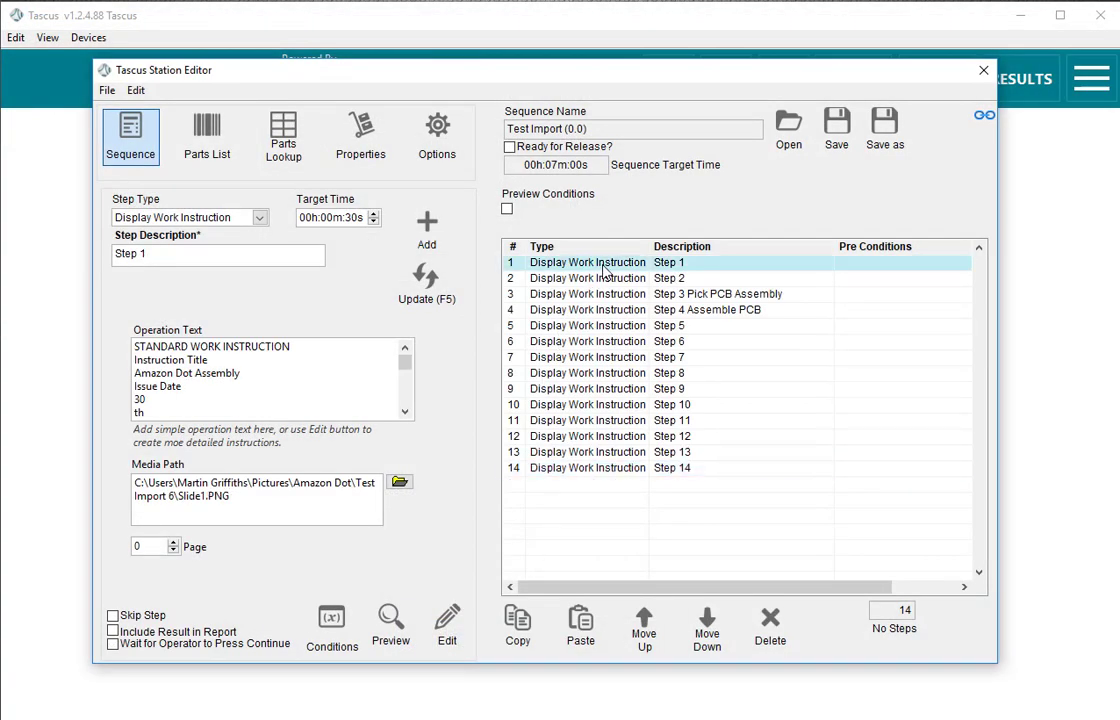
pyautogui.click(602, 280)
pyautogui.click(603, 296)
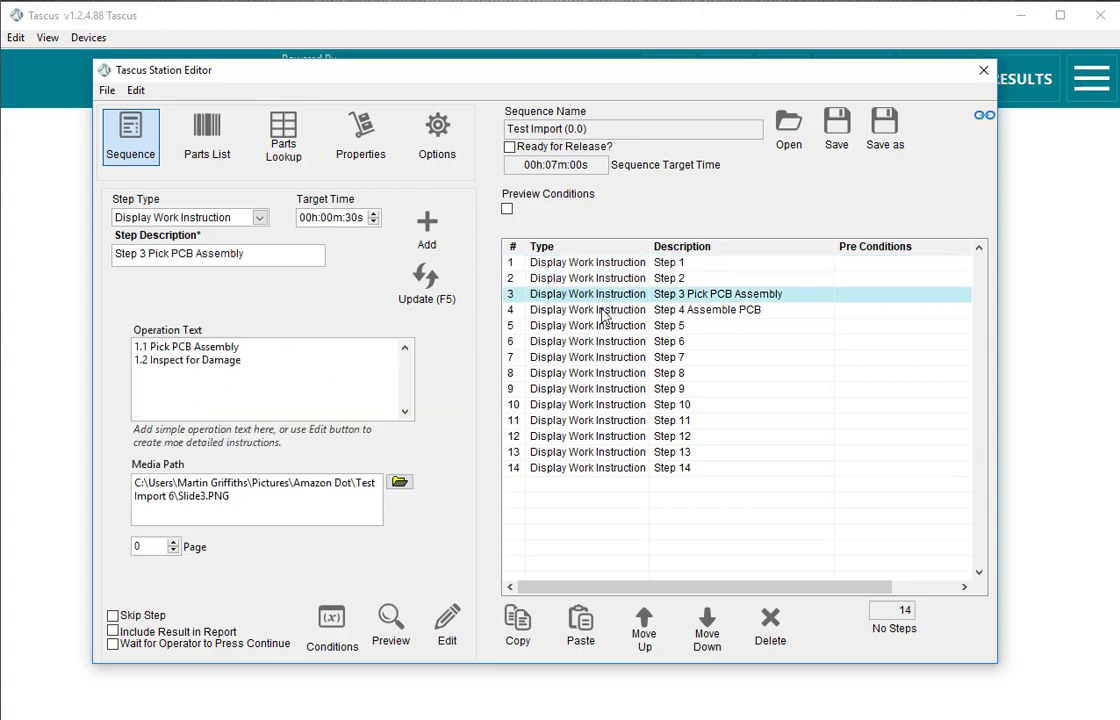
pyautogui.click(605, 312)
pyautogui.click(605, 297)
pyautogui.click(390, 625)
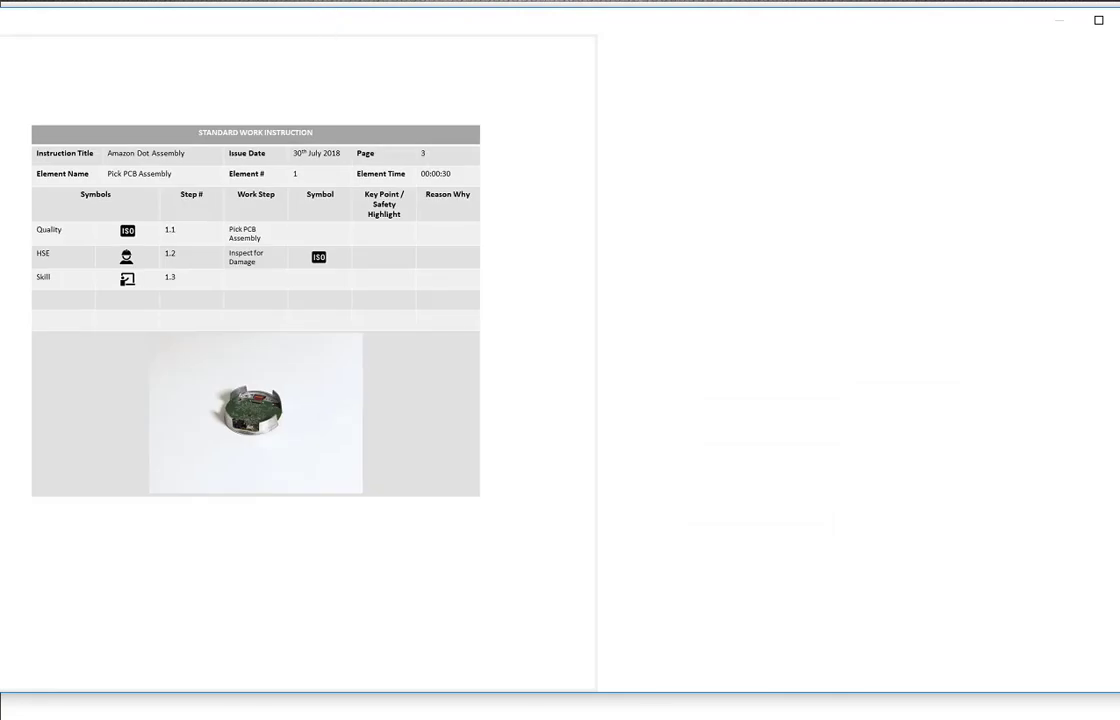
pyautogui.moveTo(14, 20)
pyautogui.mouseDown()
pyautogui.moveTo(43, 22)
pyautogui.moveTo(23, 13)
pyautogui.mouseUp()
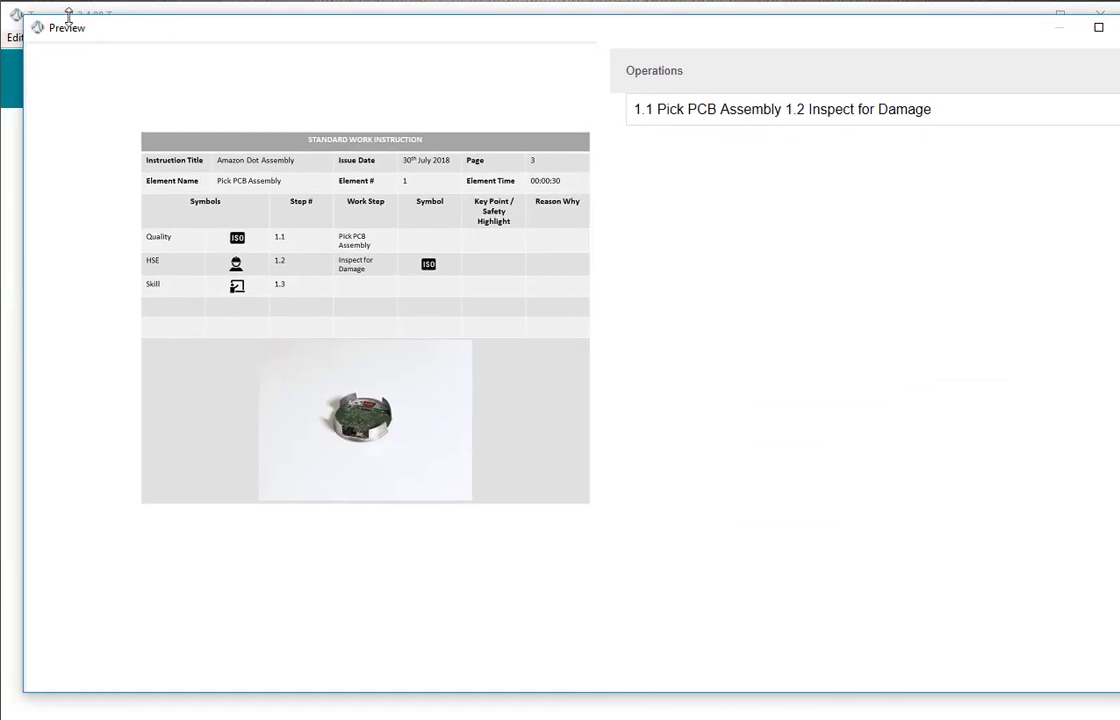
pyautogui.moveTo(120, 34); pyautogui.dragTo(92, 40)
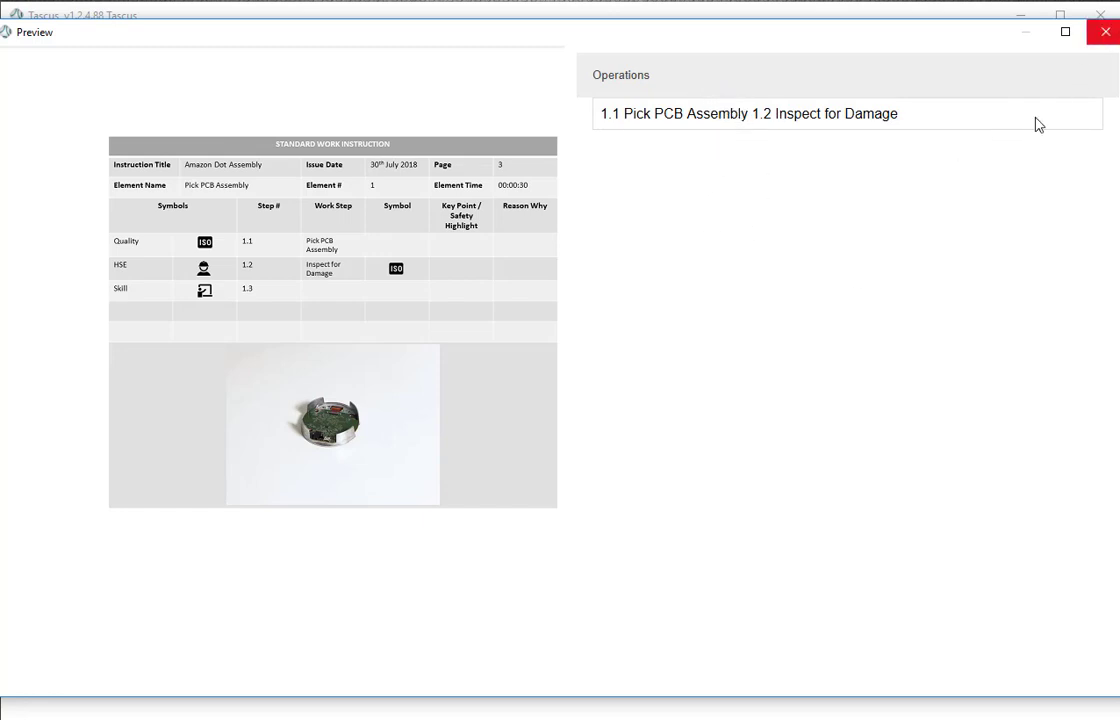
pyautogui.click(1106, 34)
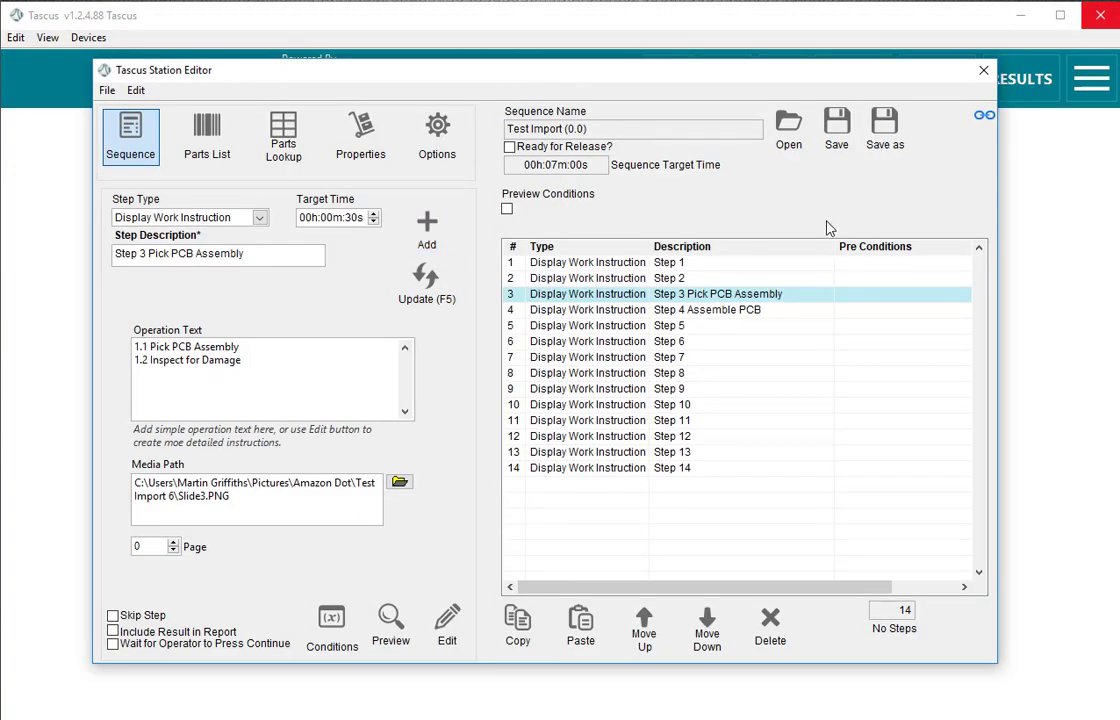
# - Save the Test Import sequence with its imported work instruction steps
pyautogui.click(836, 125)
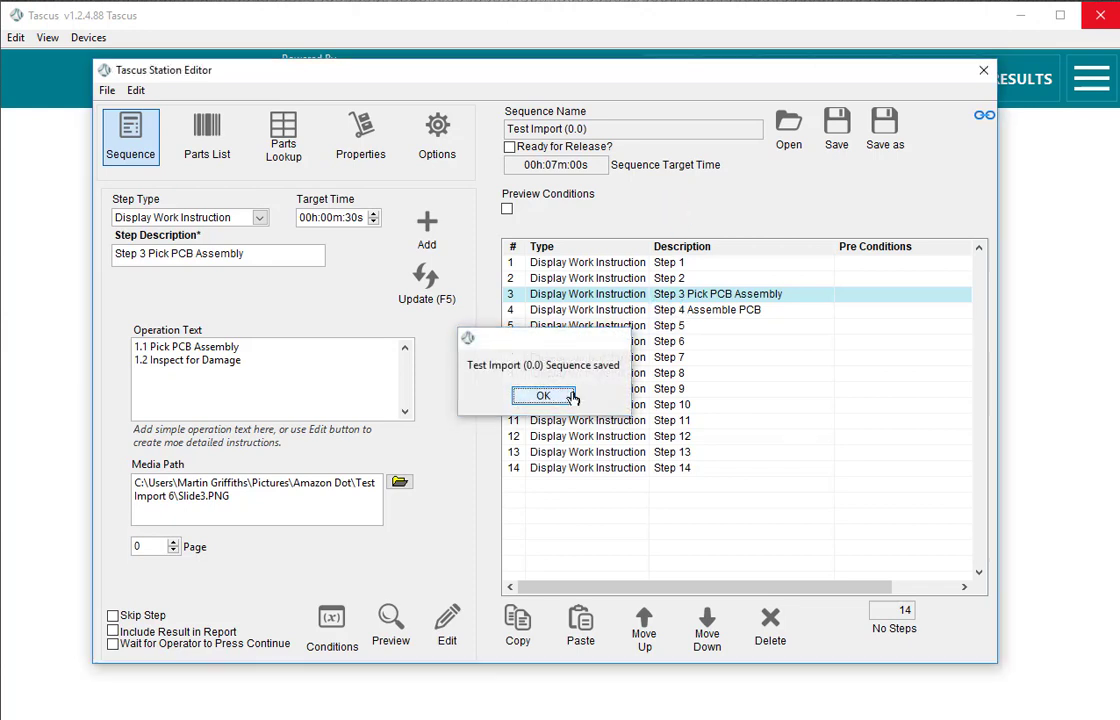
pyautogui.click(515, 395)
# - Starting from Step 3 Pick PCB Assembly, set up a Scan Part step with the description "Step 3.1 Scan PCB"
pyautogui.click(695, 309)
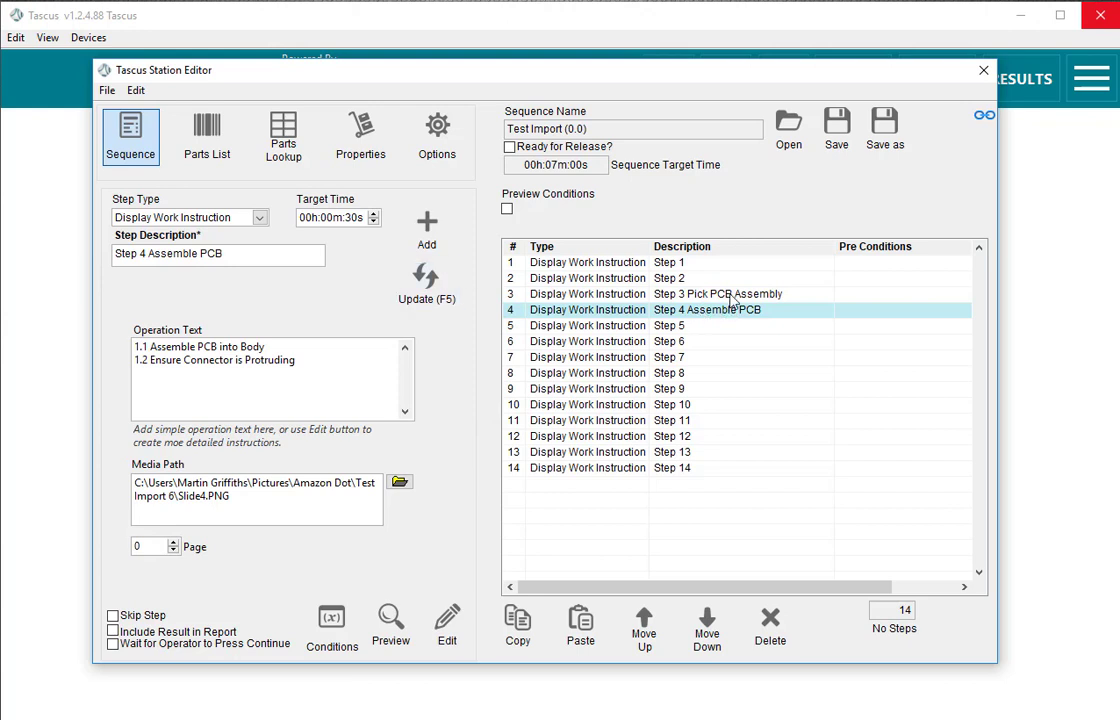
pyautogui.click(655, 294)
pyautogui.click(260, 218)
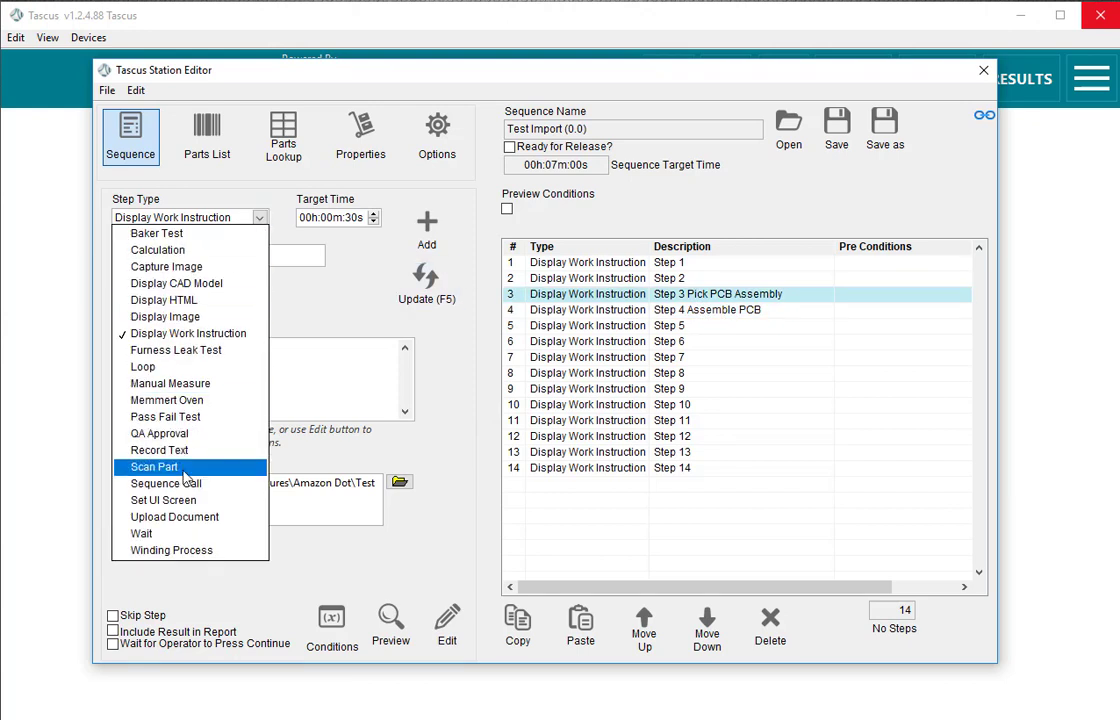
pyautogui.click(160, 465)
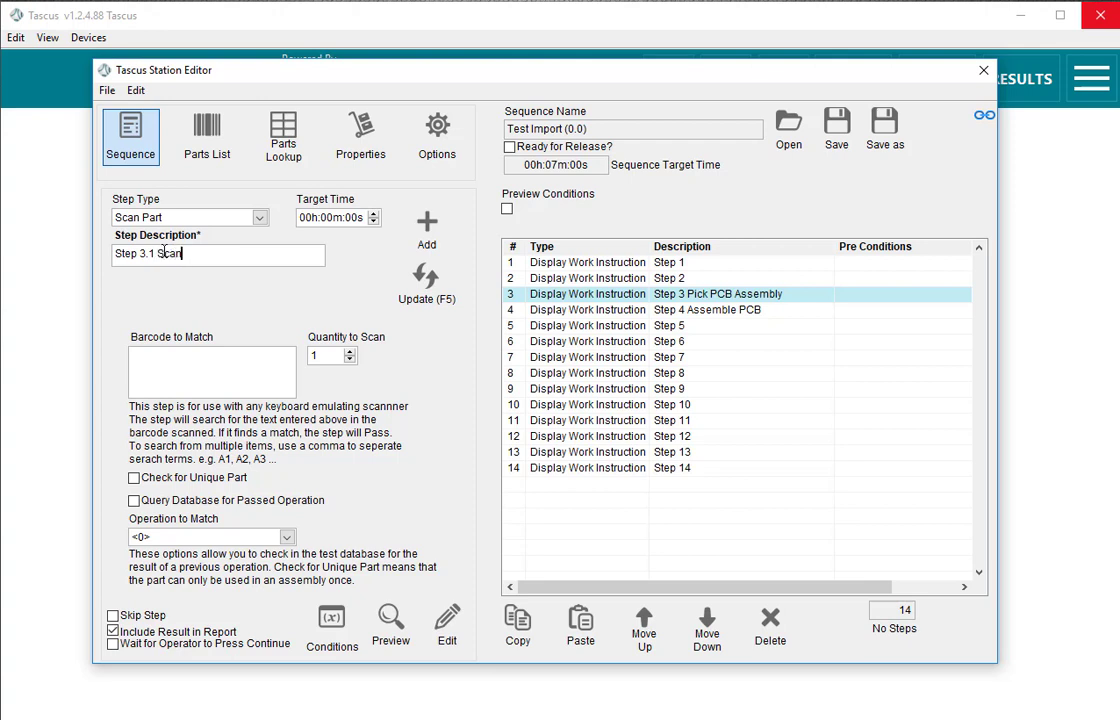
# - Set the barcode to match to DS6040, add the scan step below Step 3, and save the sequence
pyautogui.click(152, 371)
pyautogui.write('DS6040')
pyautogui.click(432, 229)
pyautogui.click(836, 128)
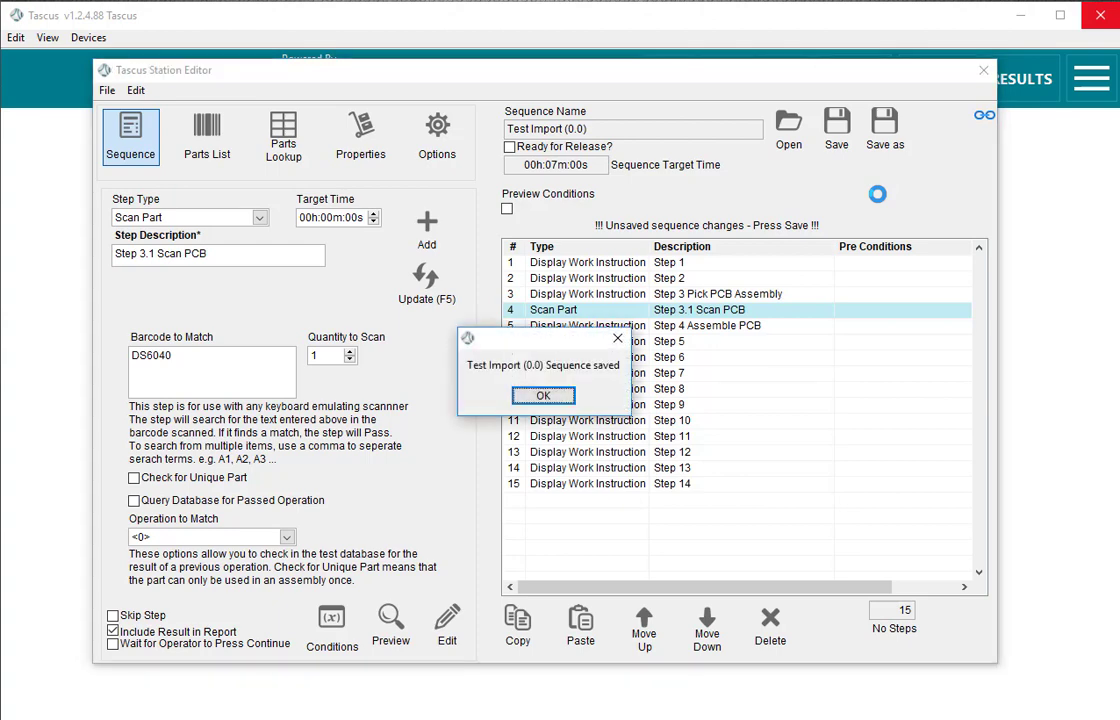
pyautogui.click(542, 396)
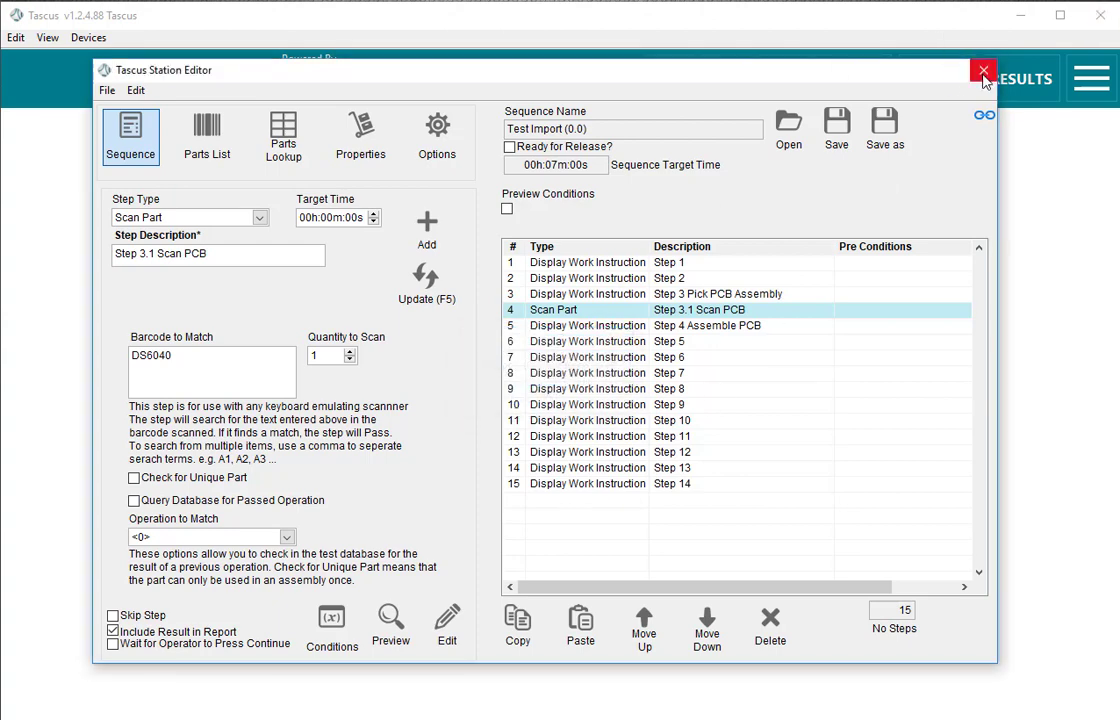